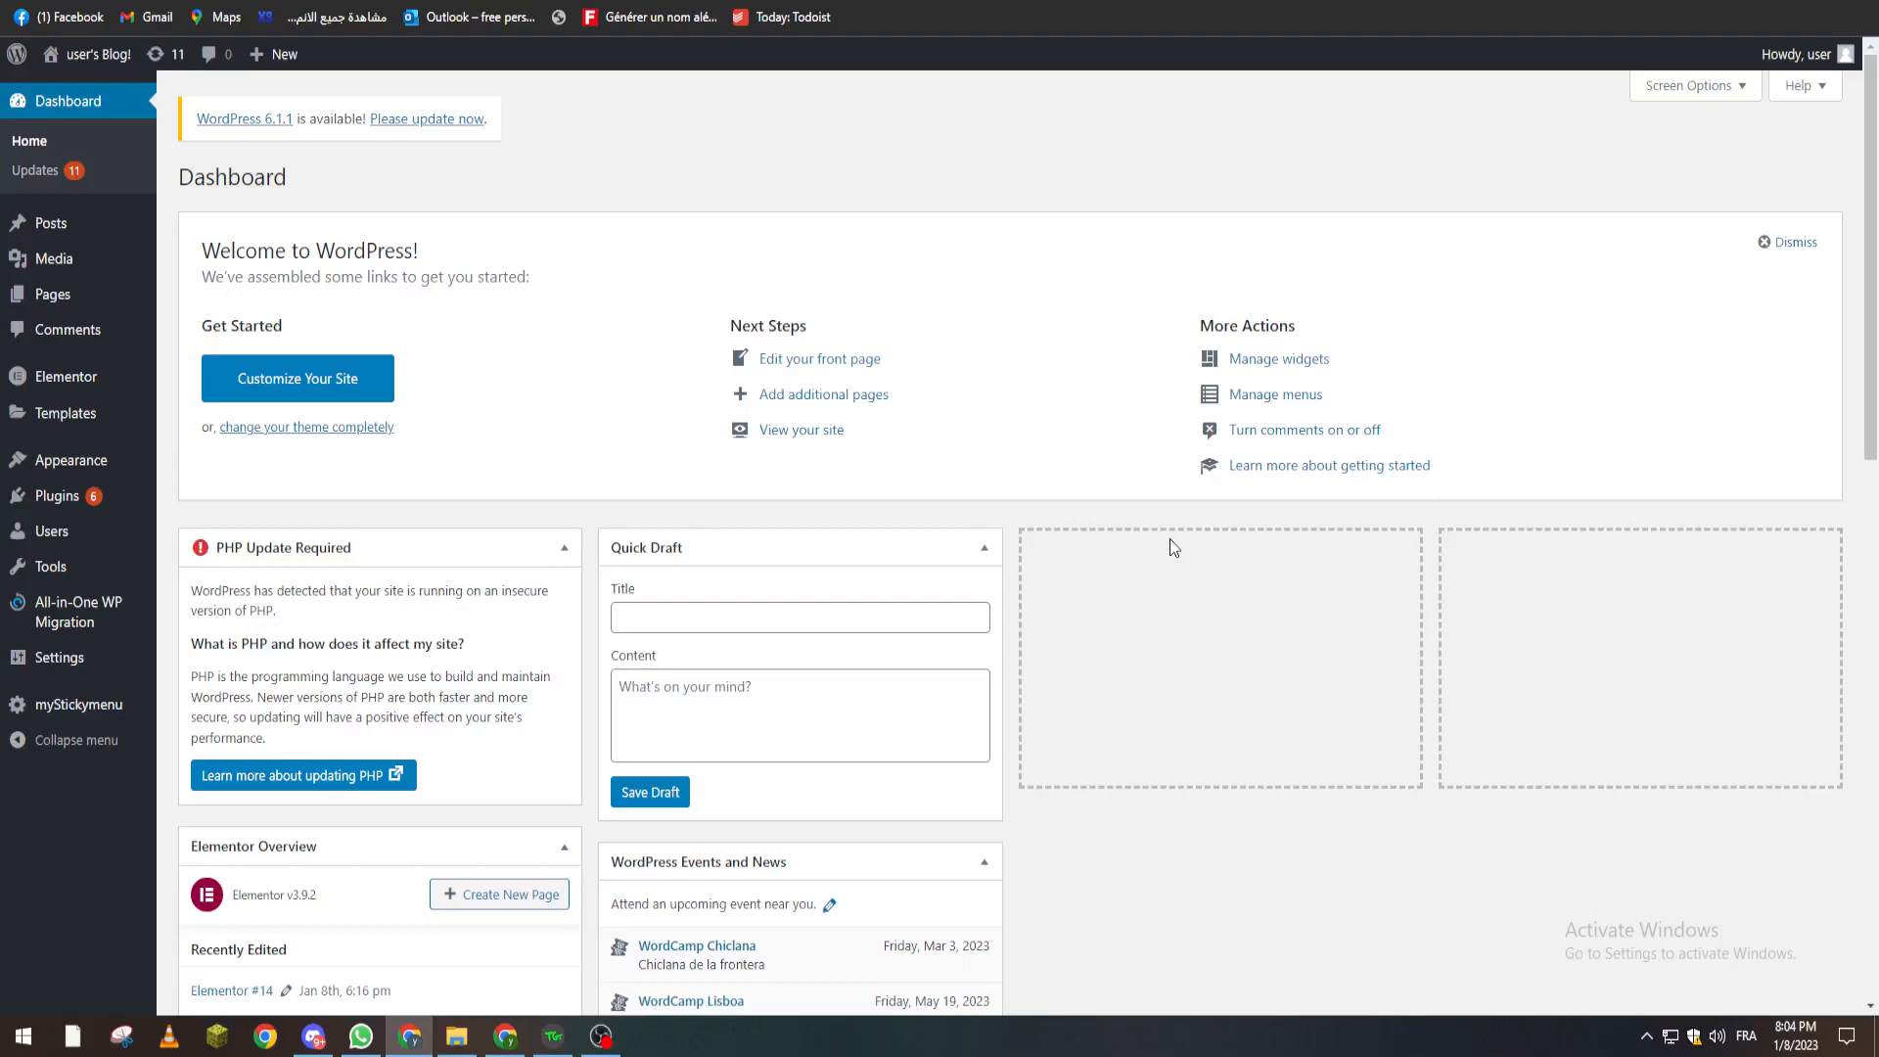
Visit the live site and browse the pages linked in its header navigation.
mouse_move(88, 54)
left_click(76, 94)
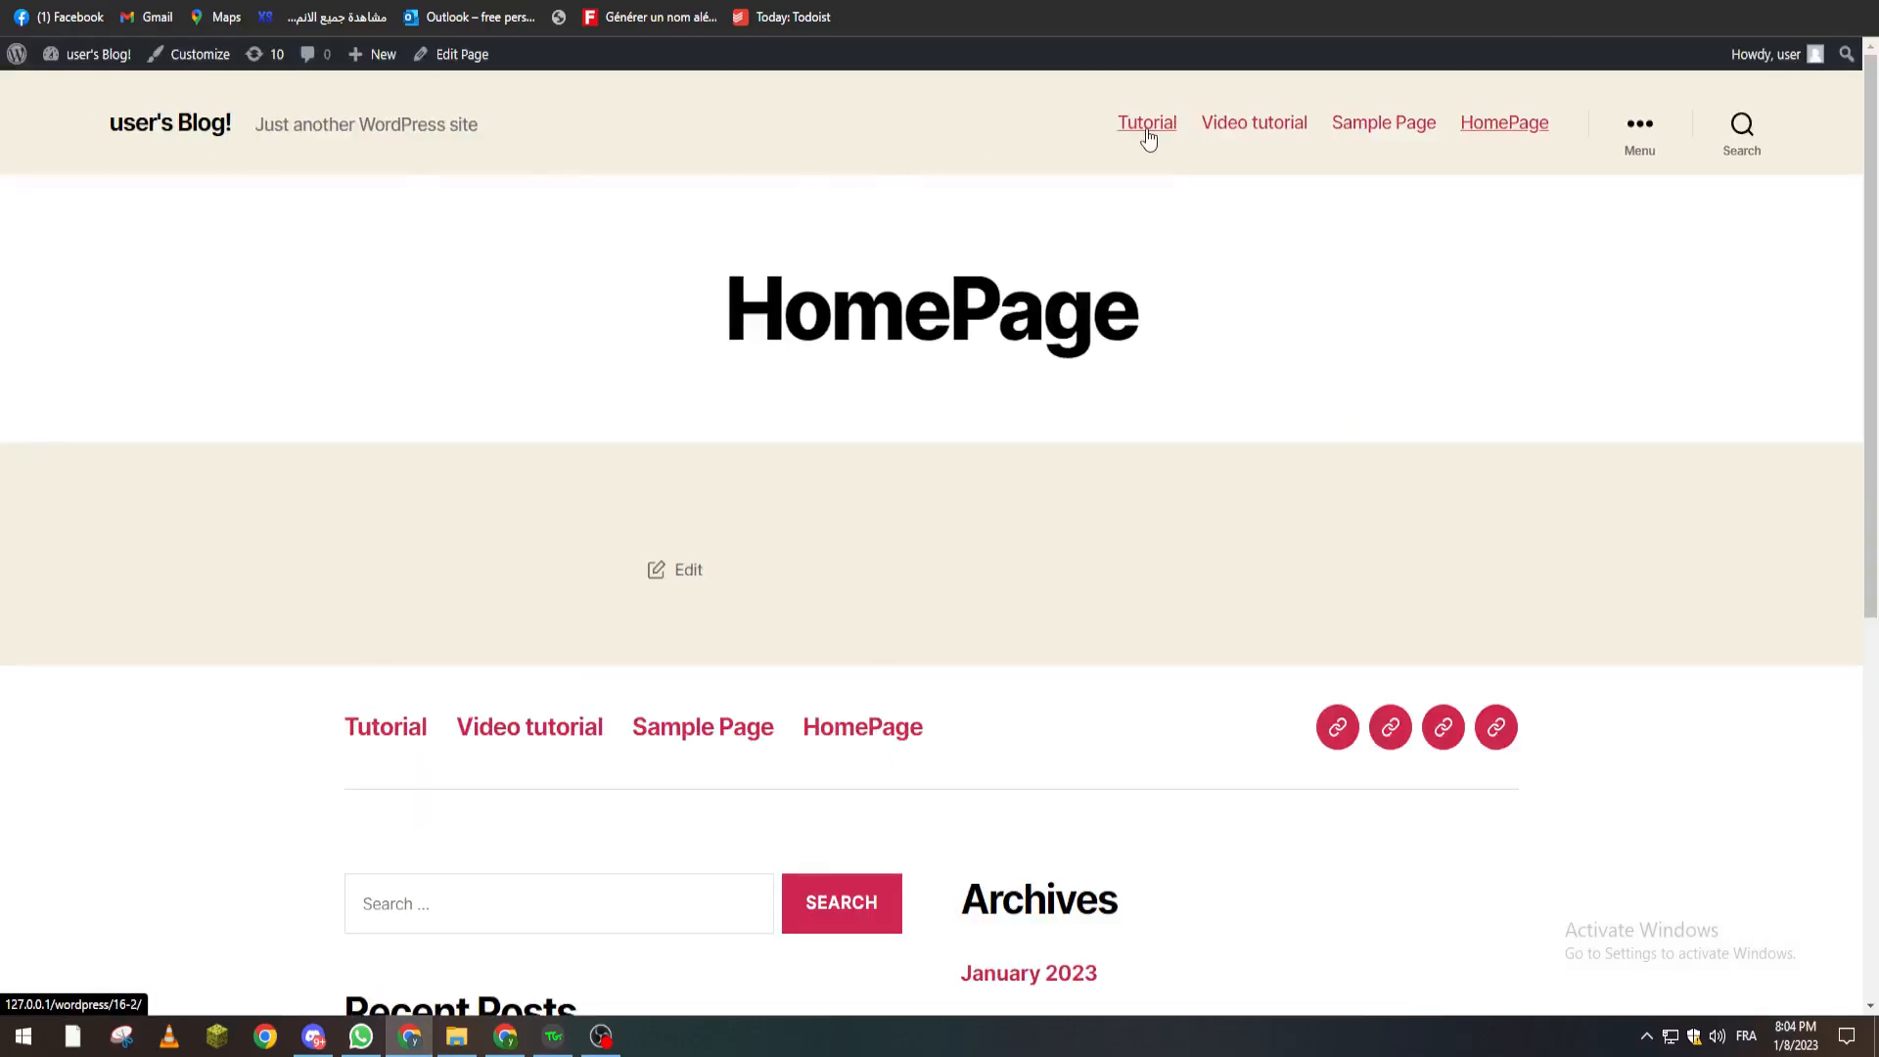
left_click(1145, 132)
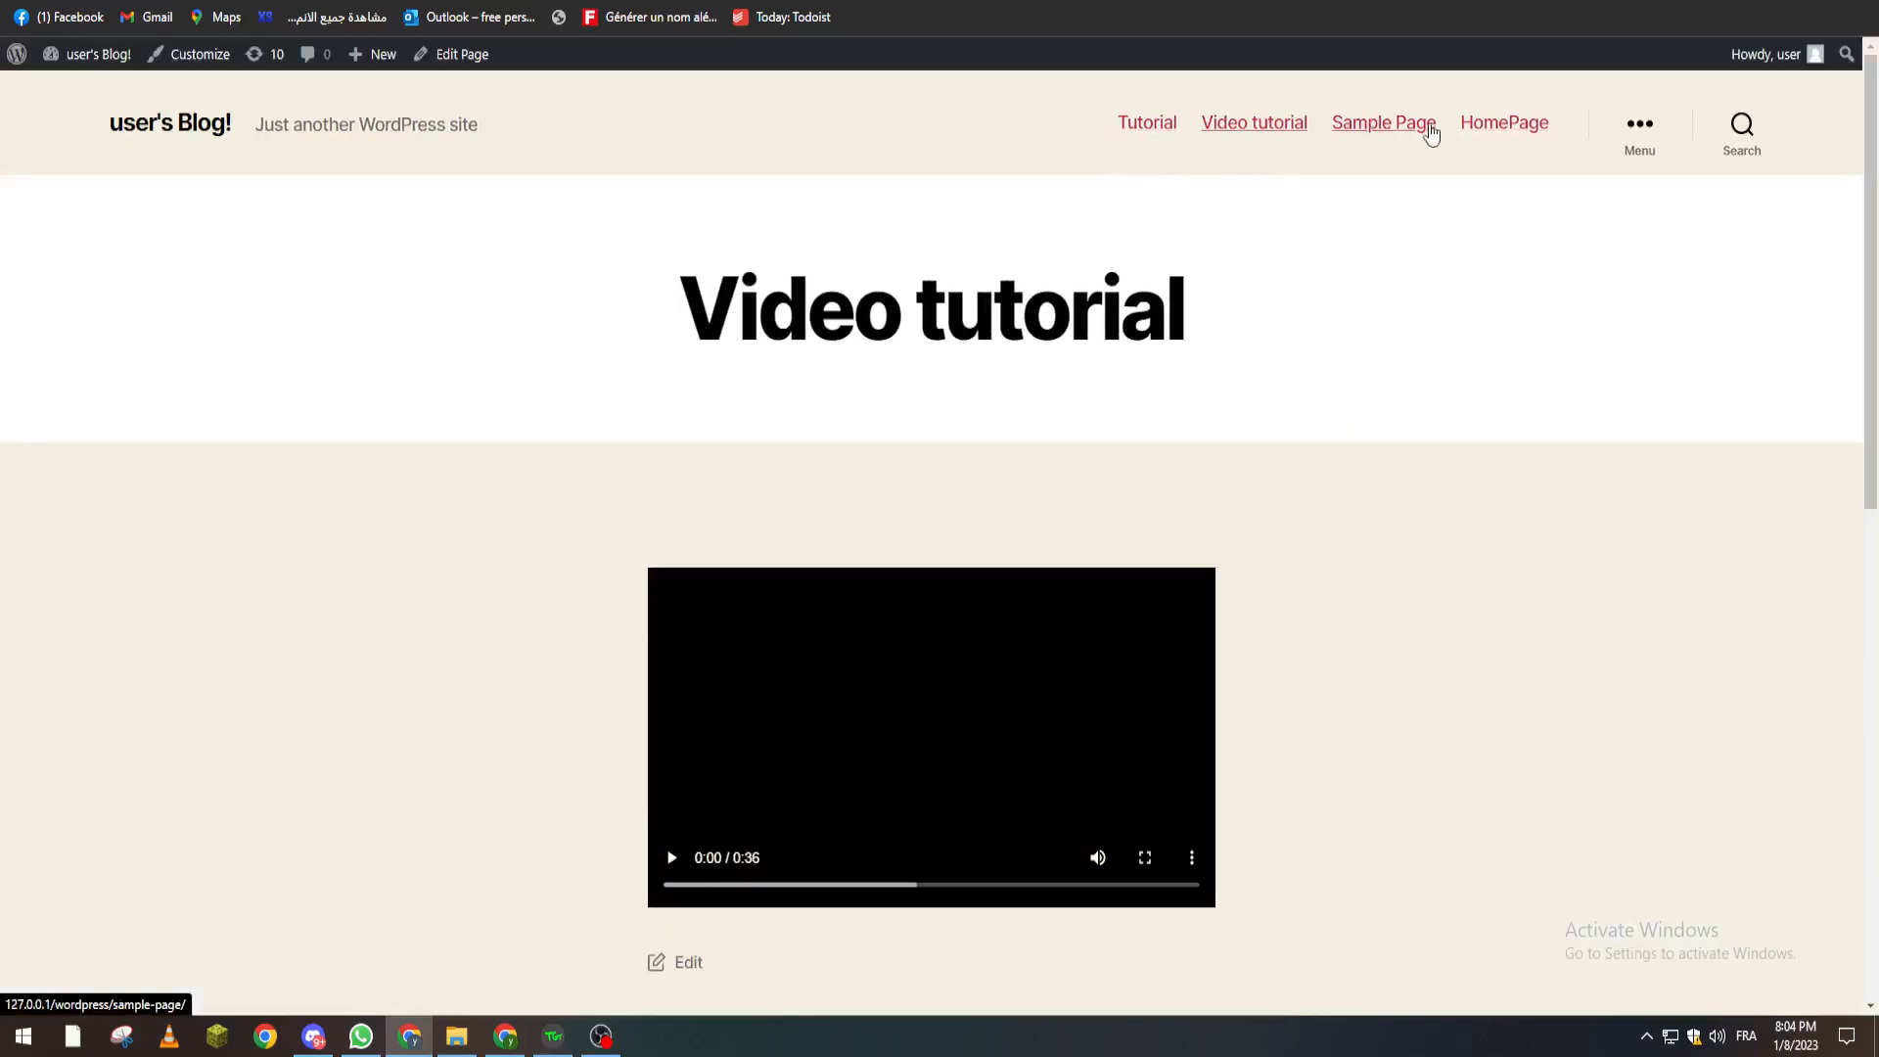
left_click(1484, 137)
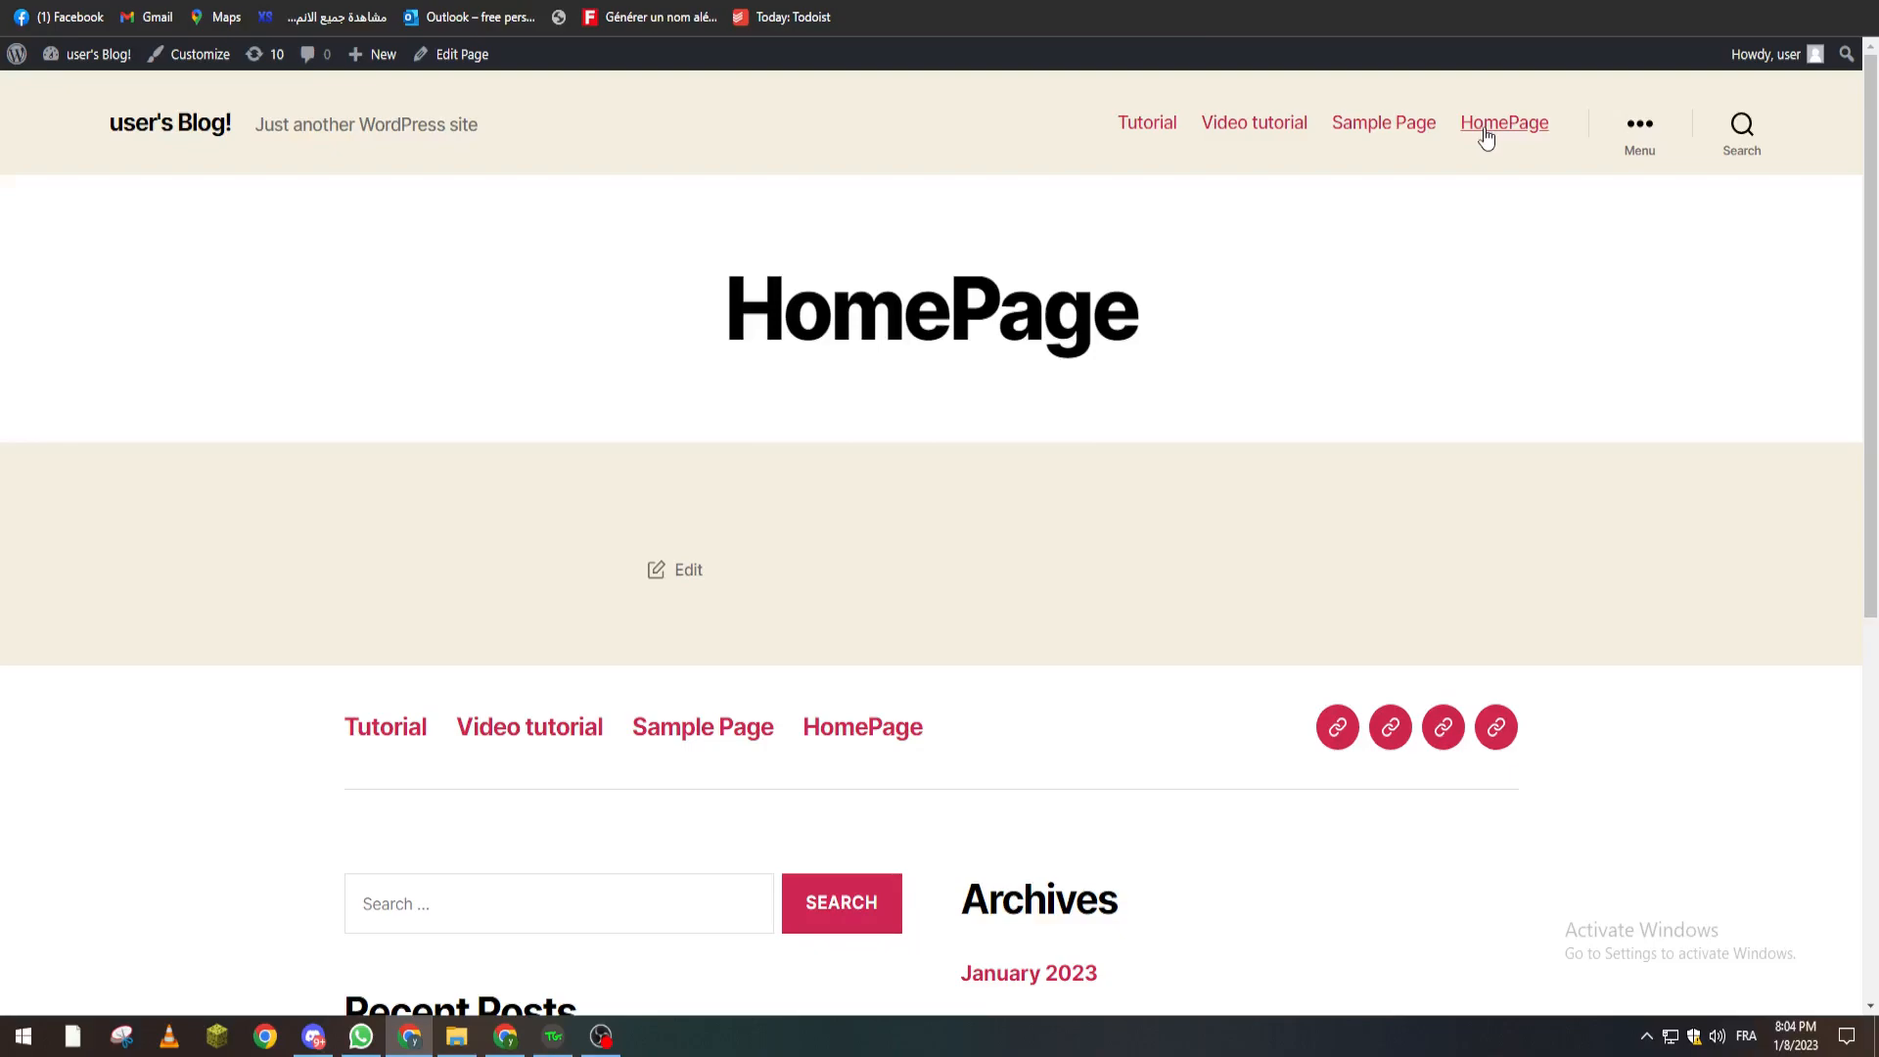
Return to the dashboard and create a new navigation menu named "Services".
mouse_move(90, 55)
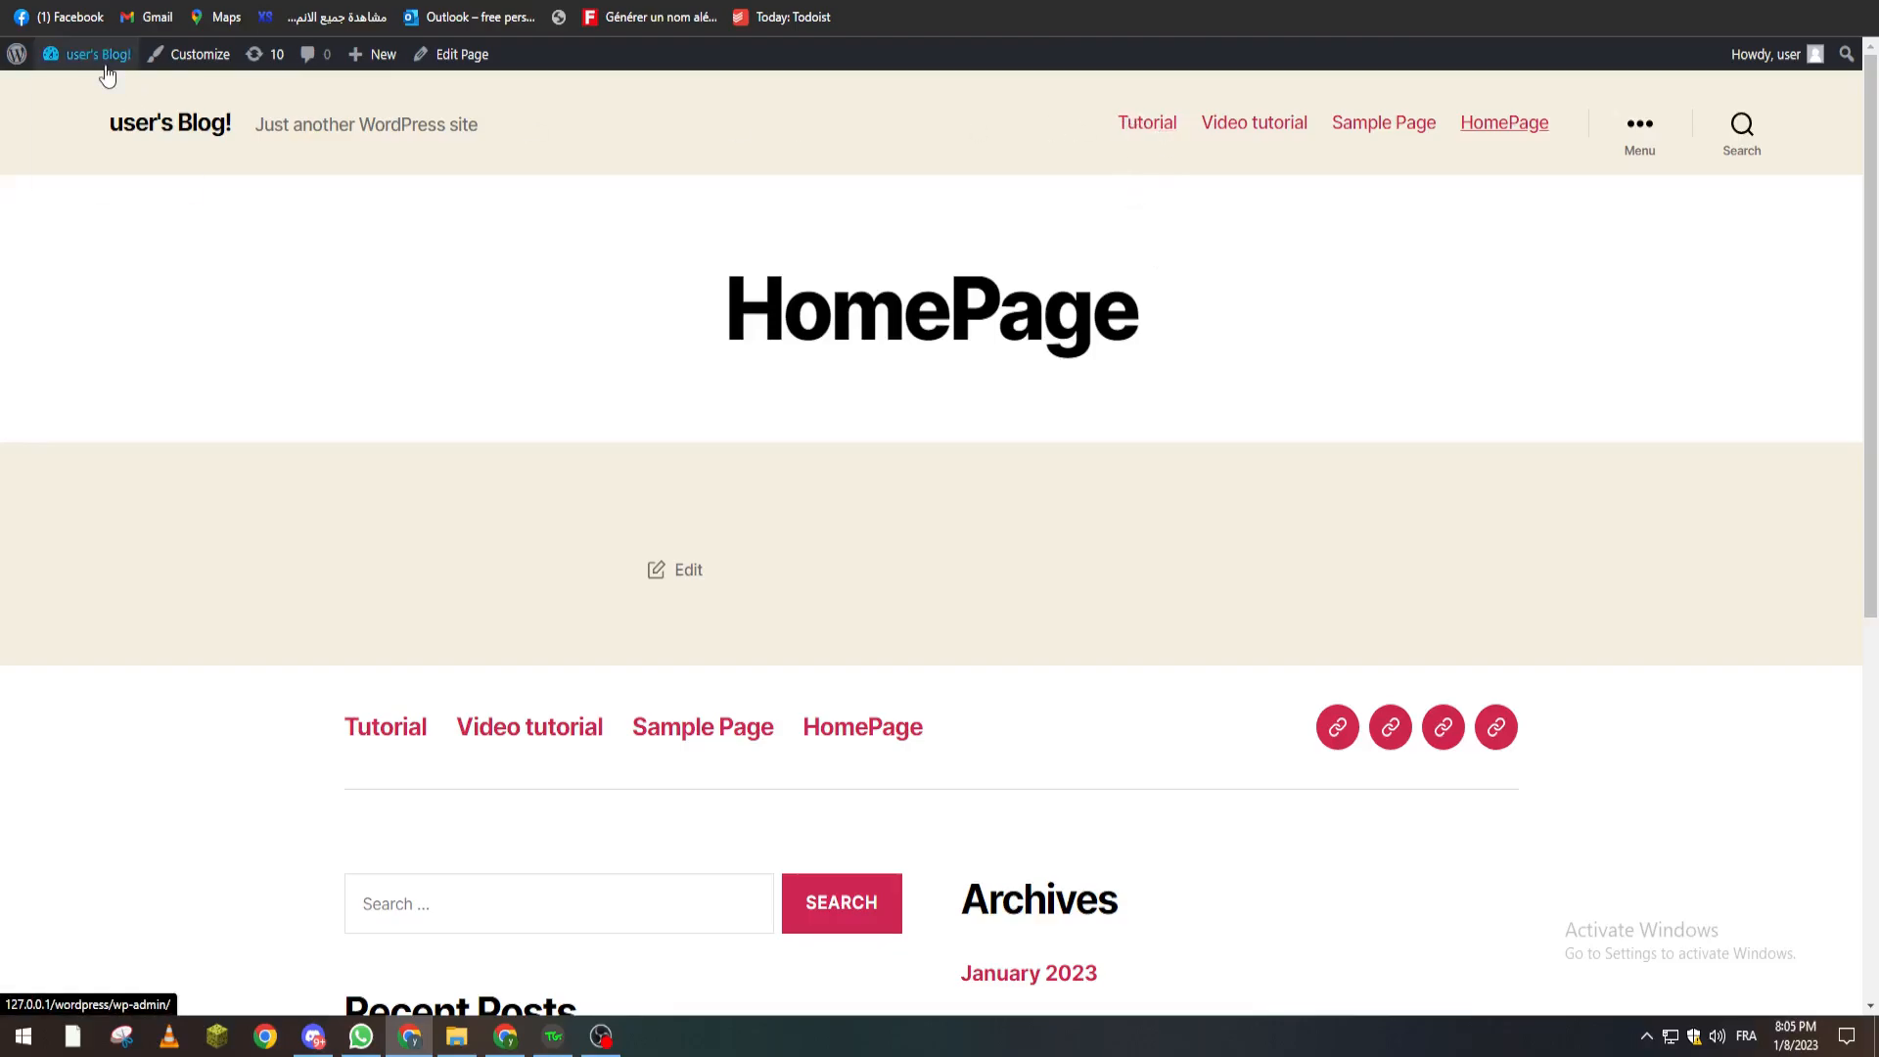
left_click(103, 101)
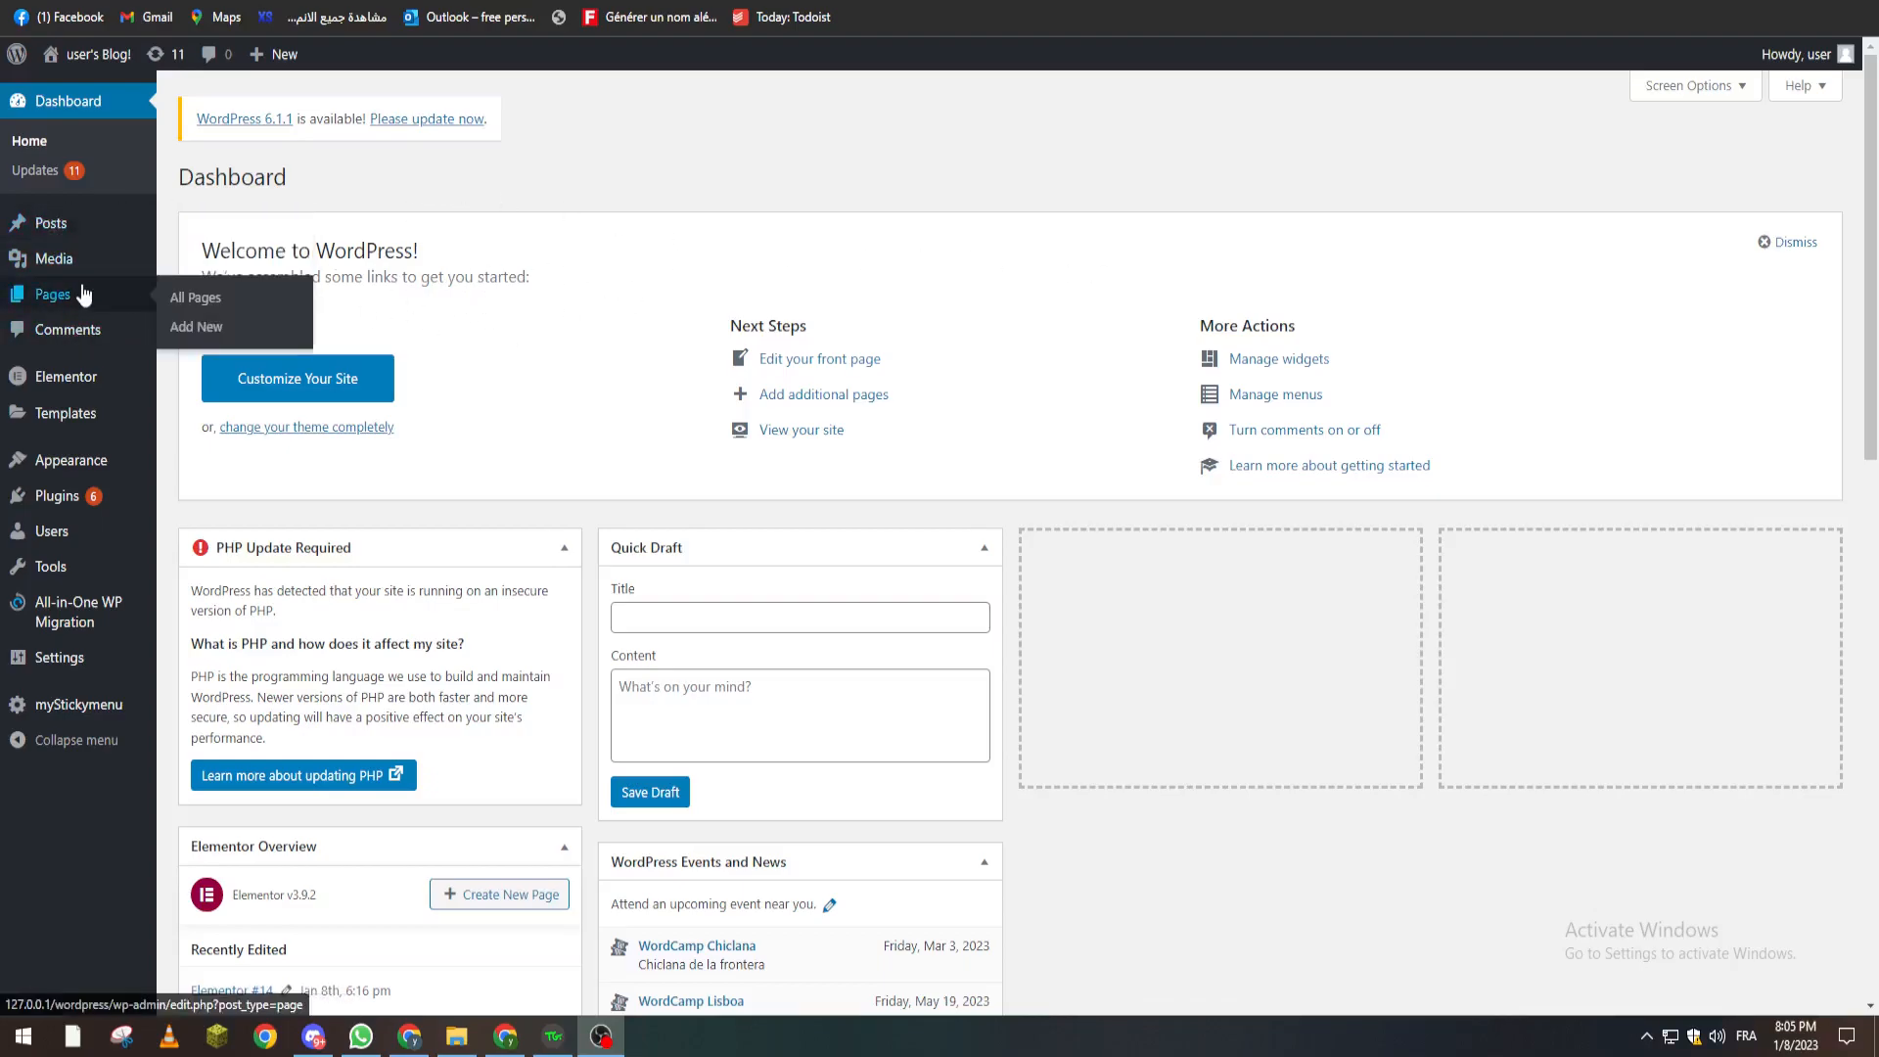
mouse_move(92, 469)
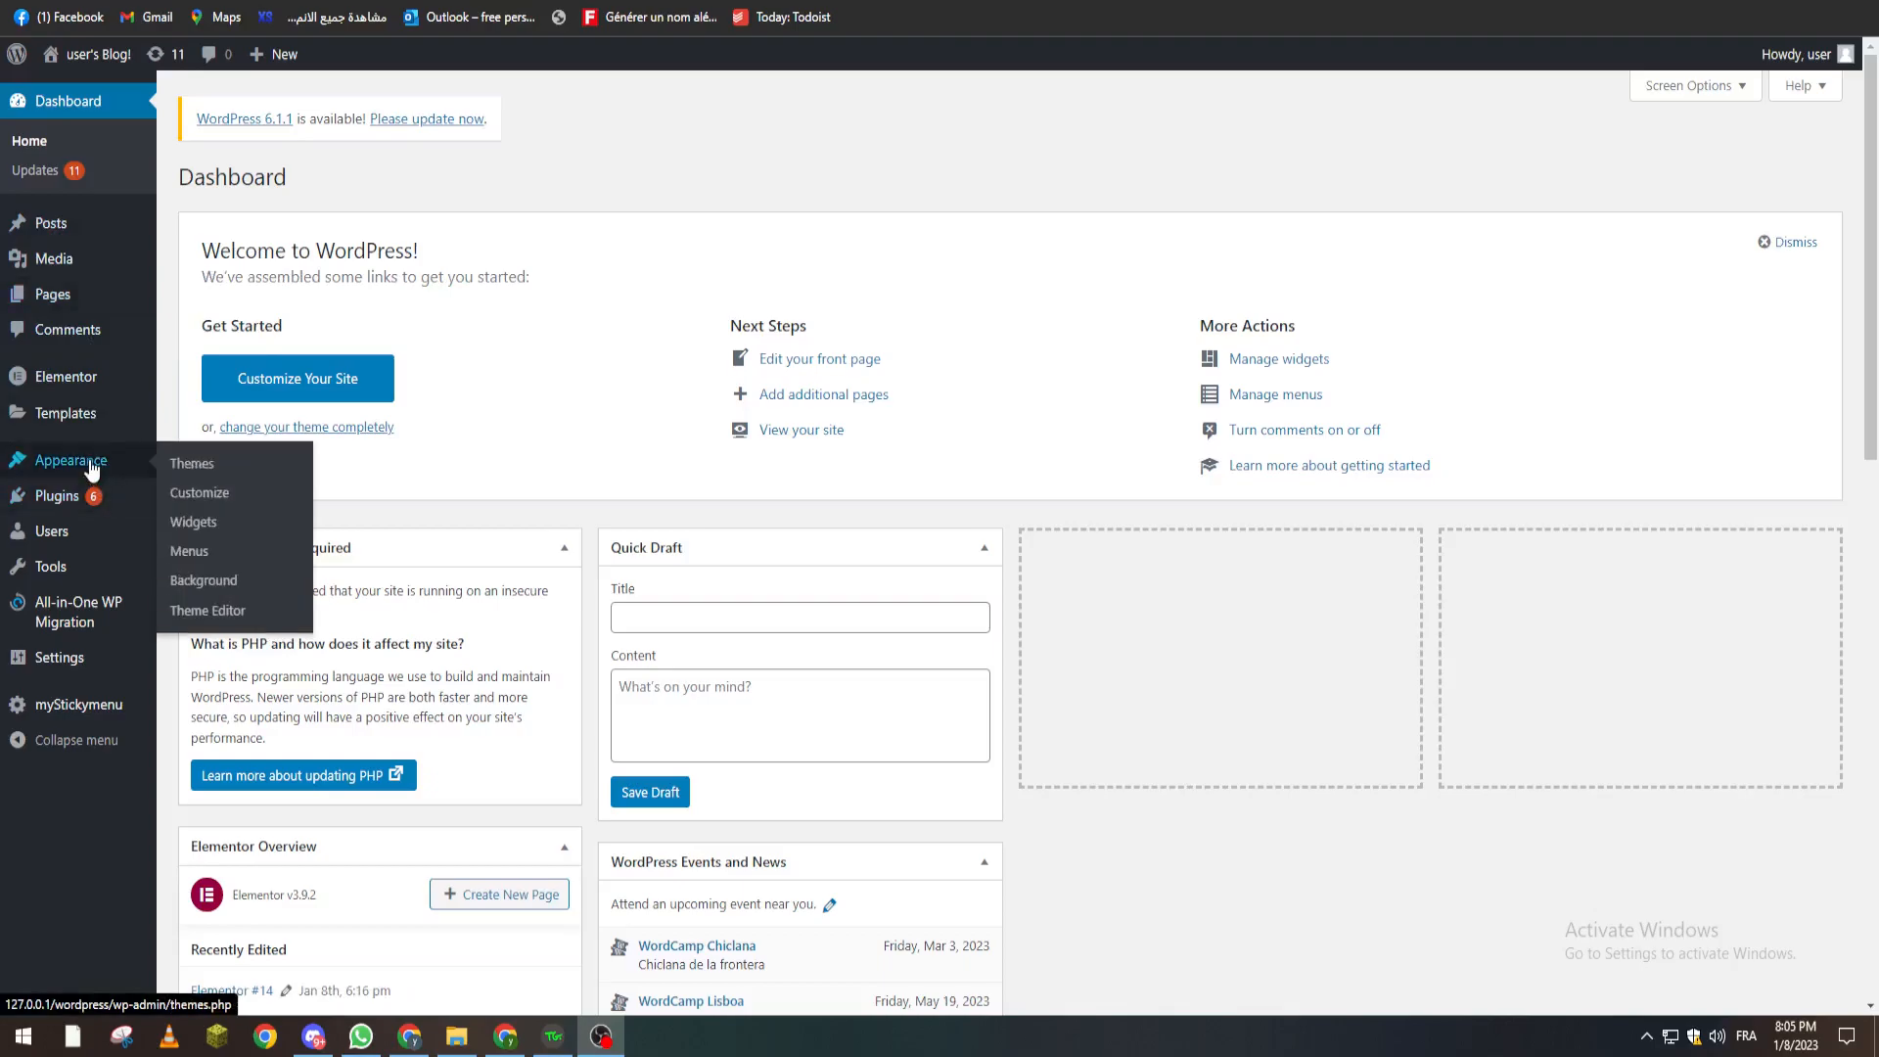
left_click(205, 554)
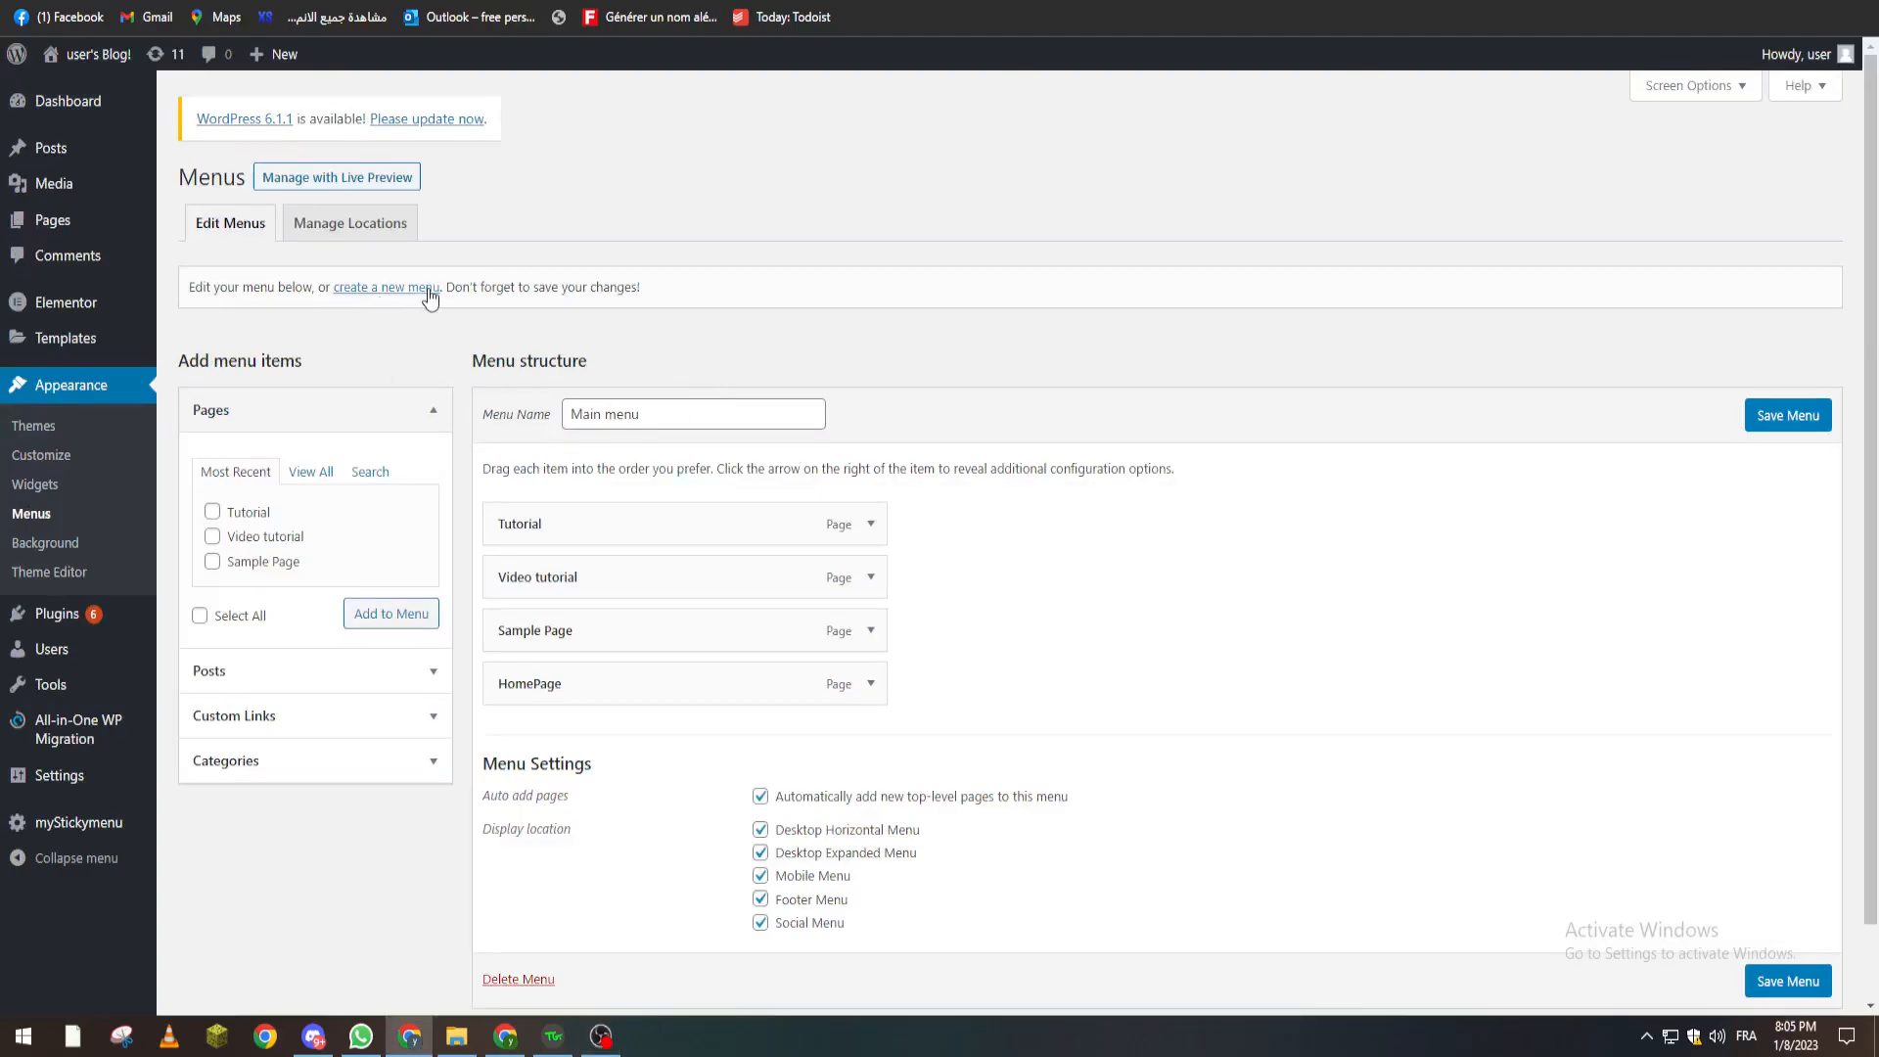
left_click(375, 294)
left_click(721, 407)
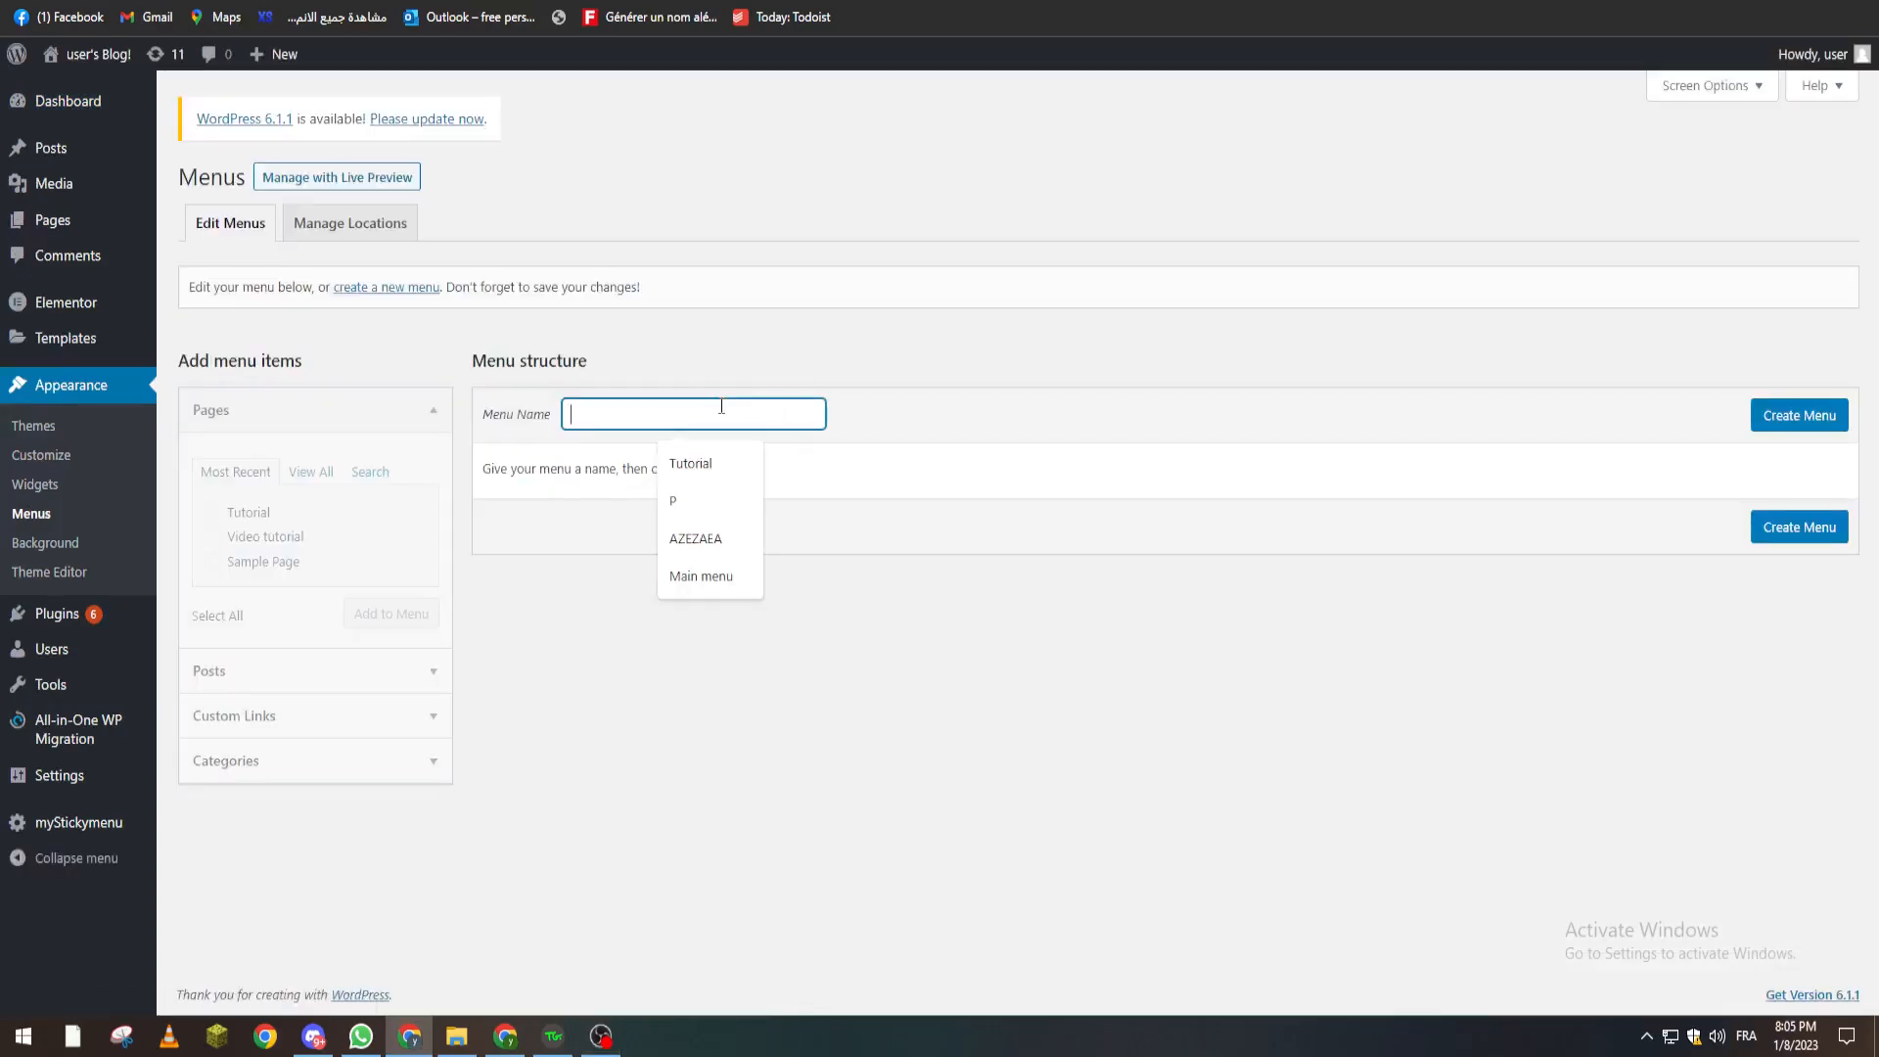
type("Services")
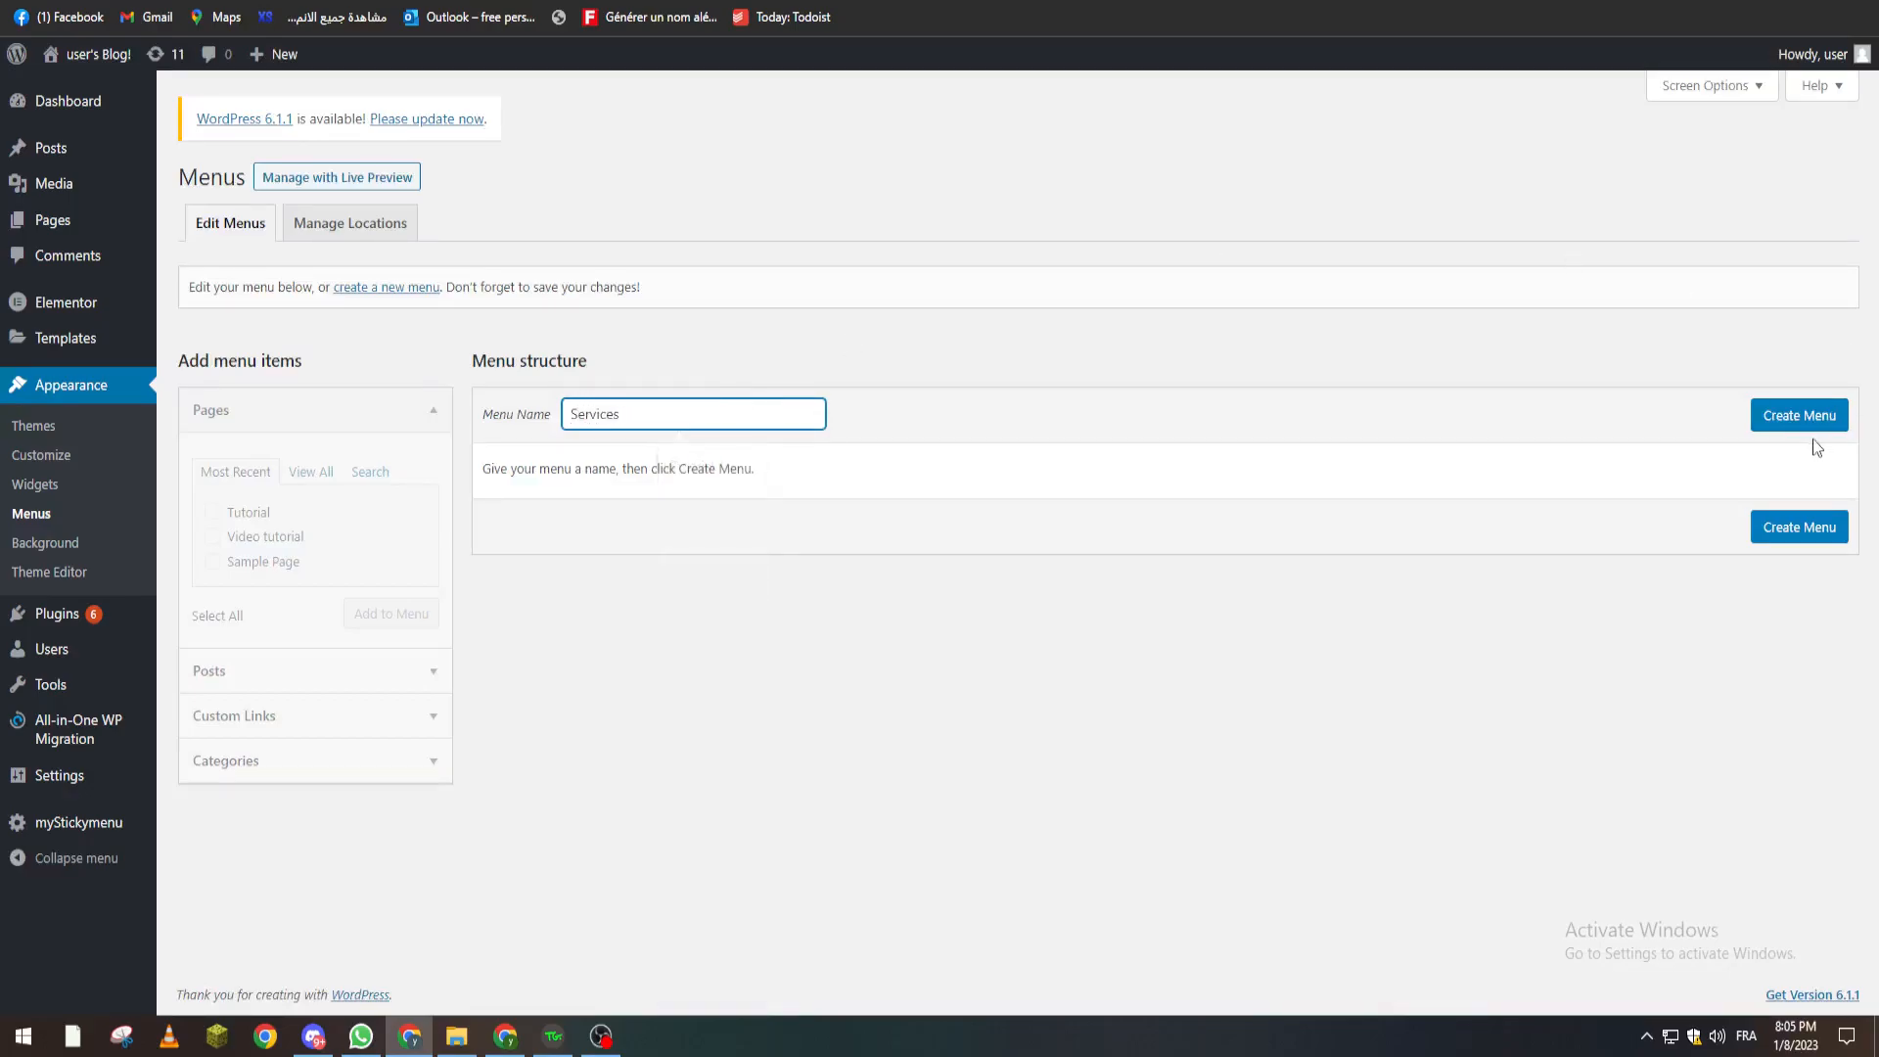
left_click(1815, 430)
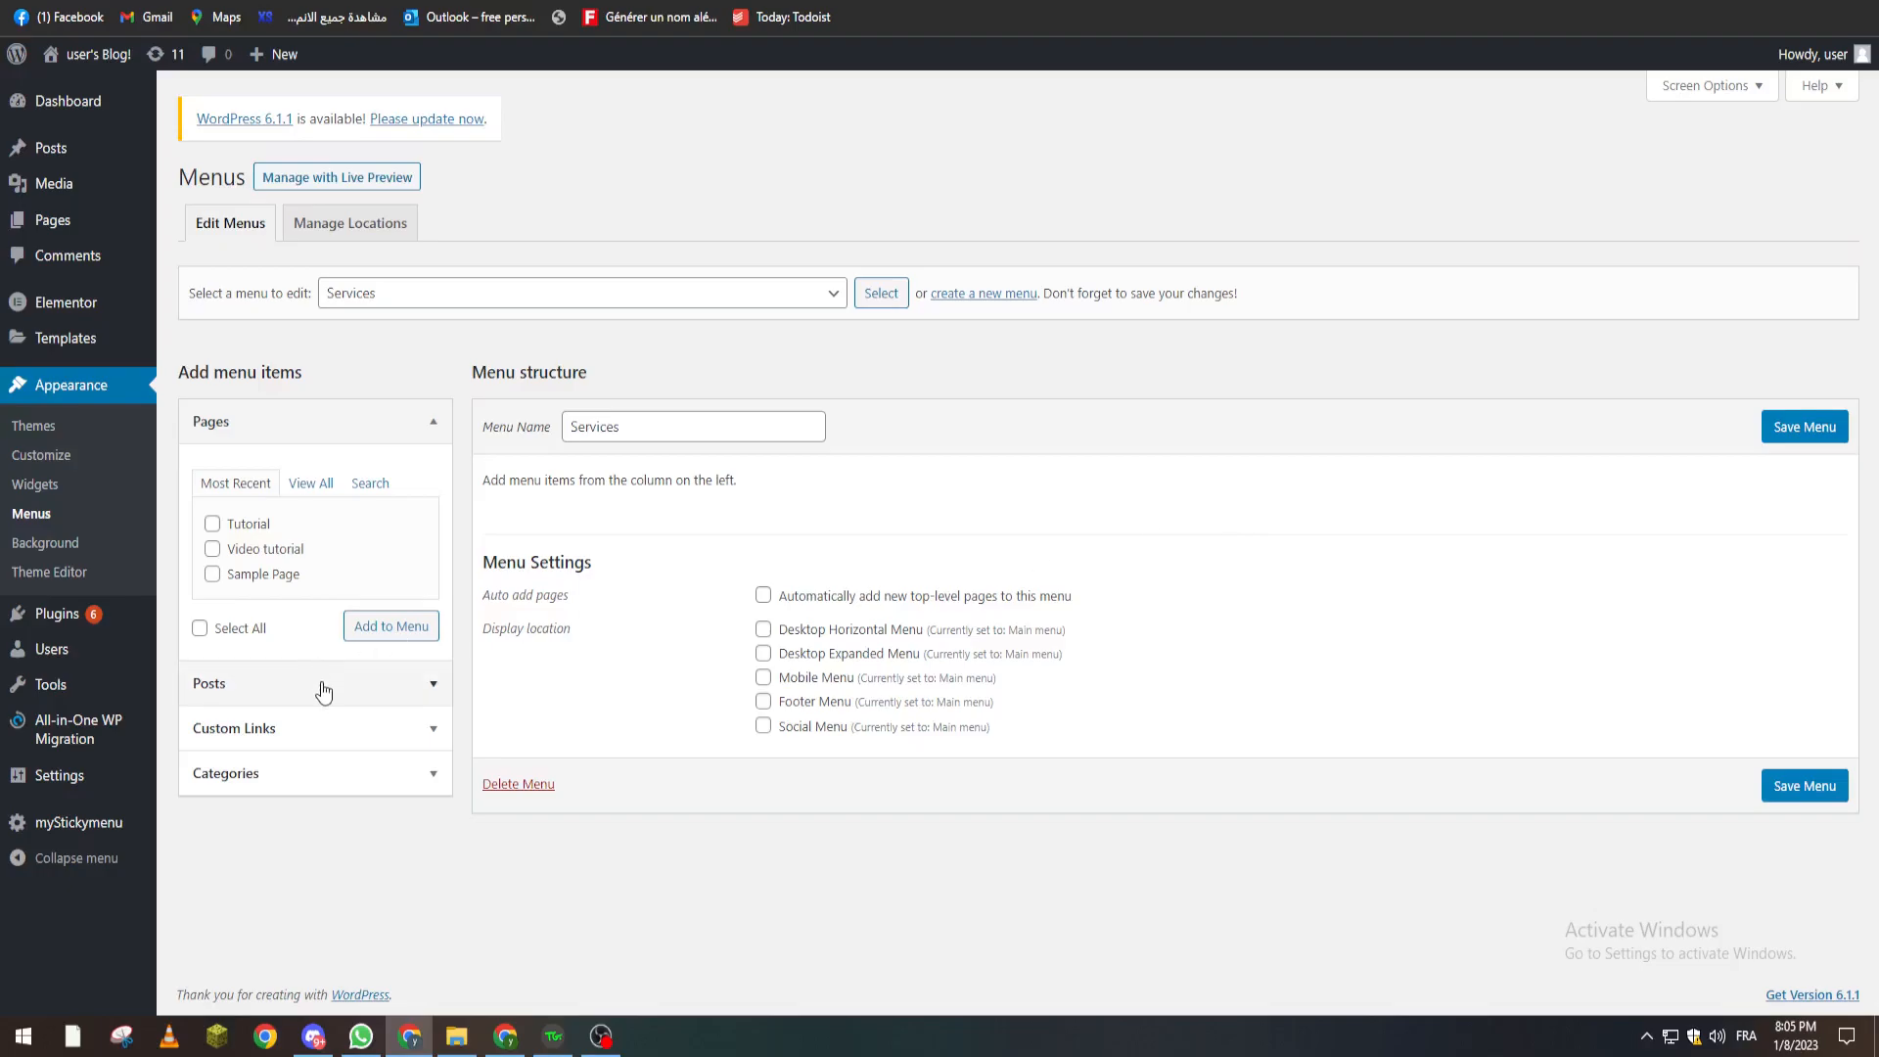
Create a new page titled "Service 1" and publish it.
left_click(90, 215)
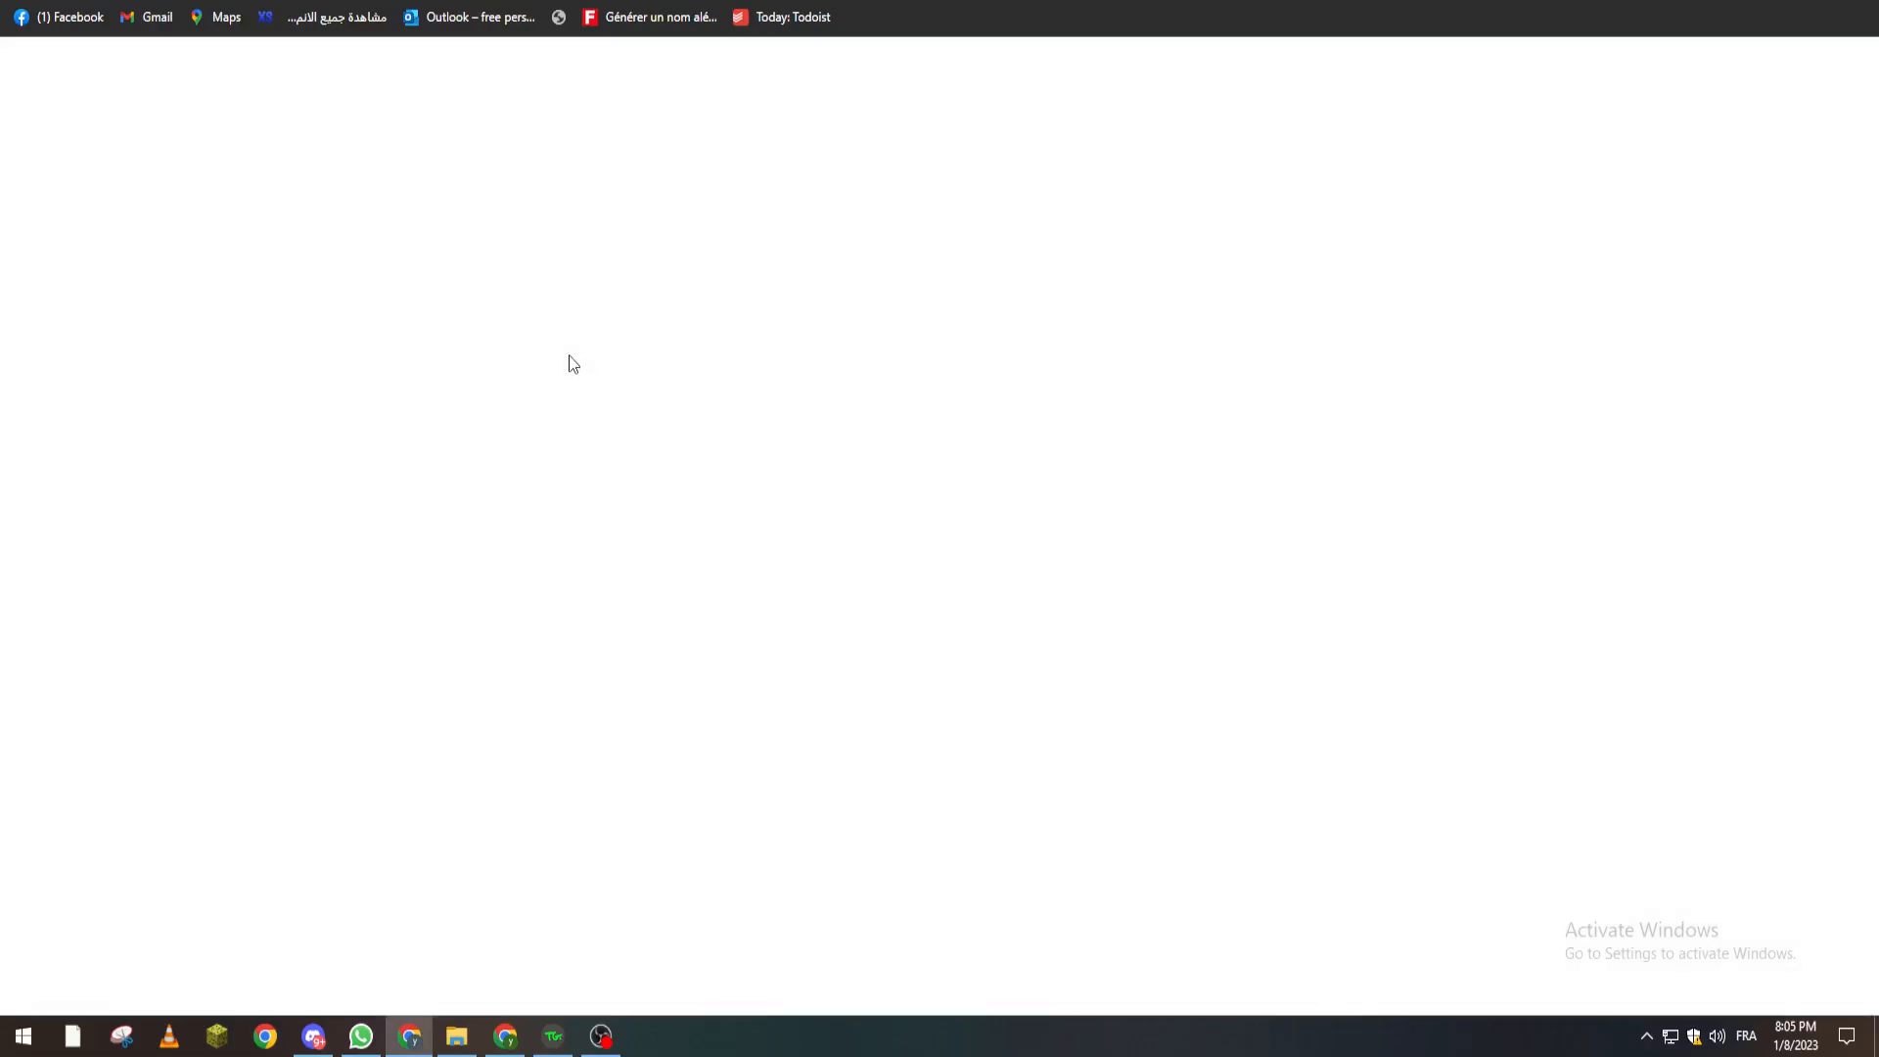
type("Servi")
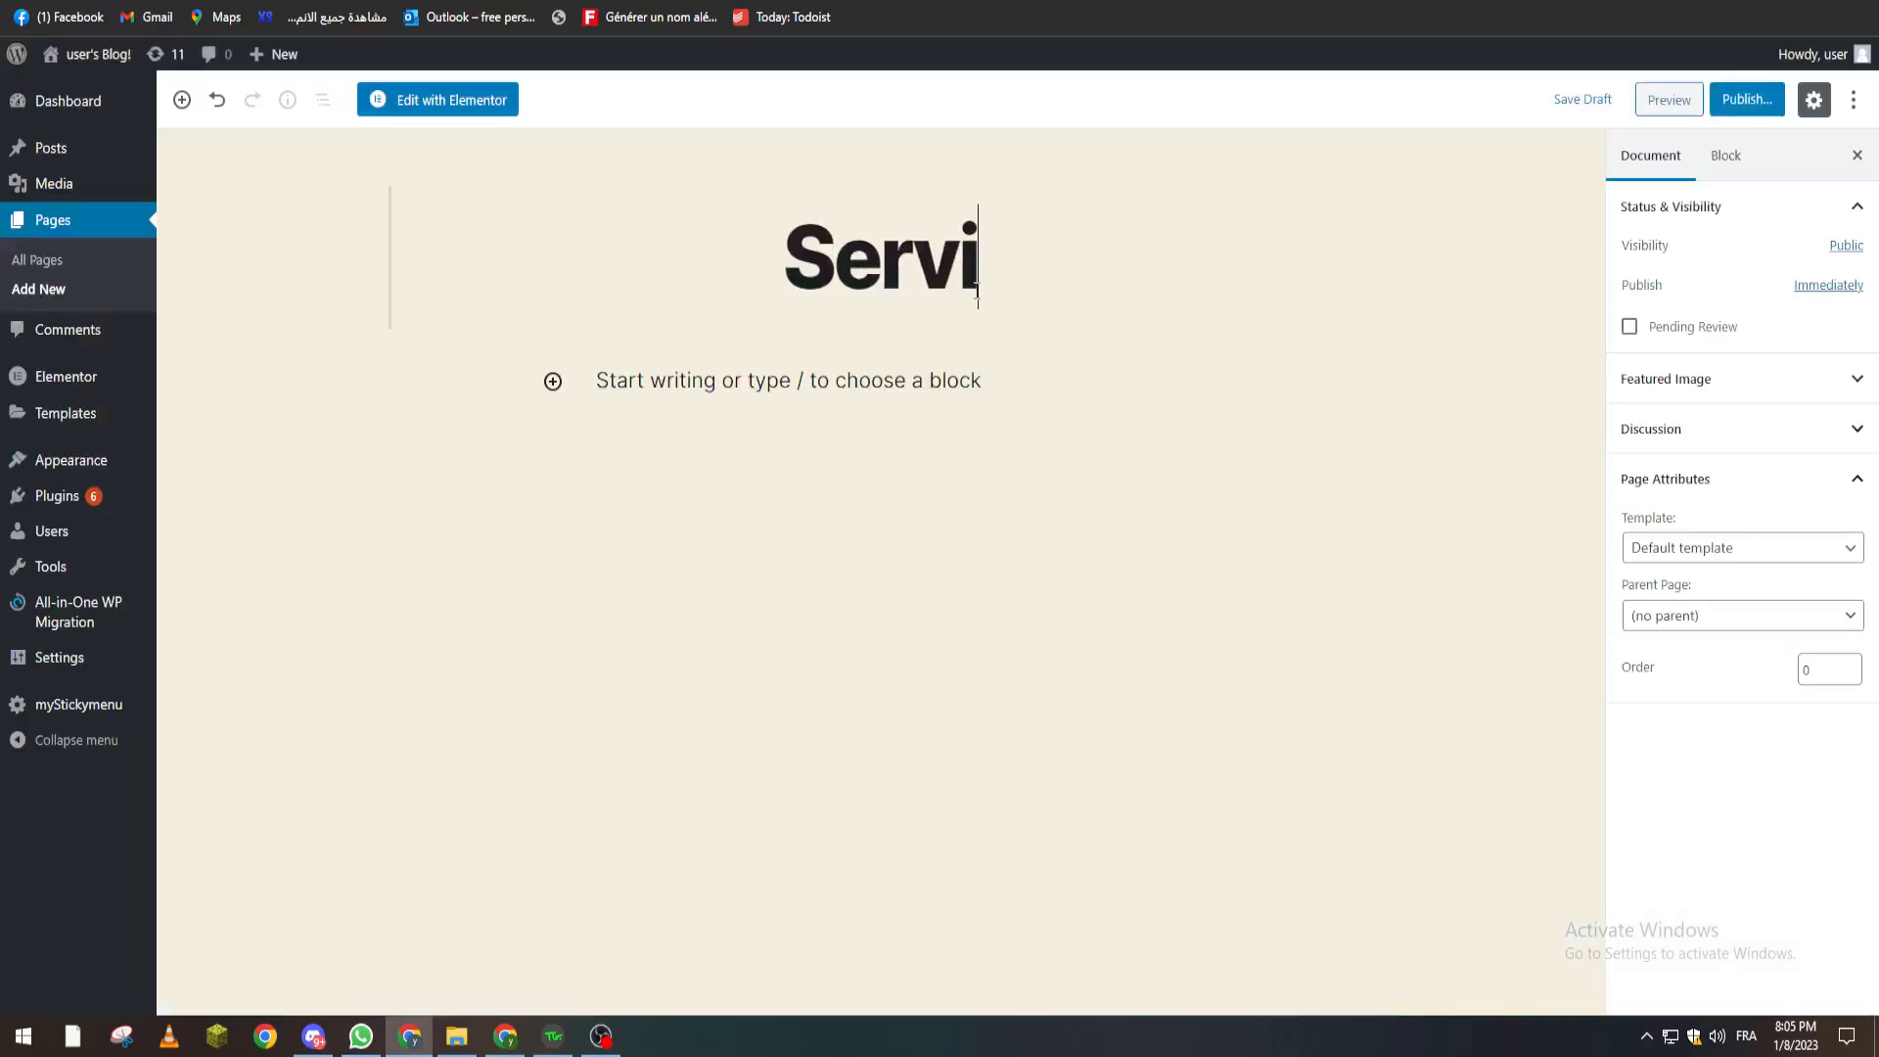
type("ce 1")
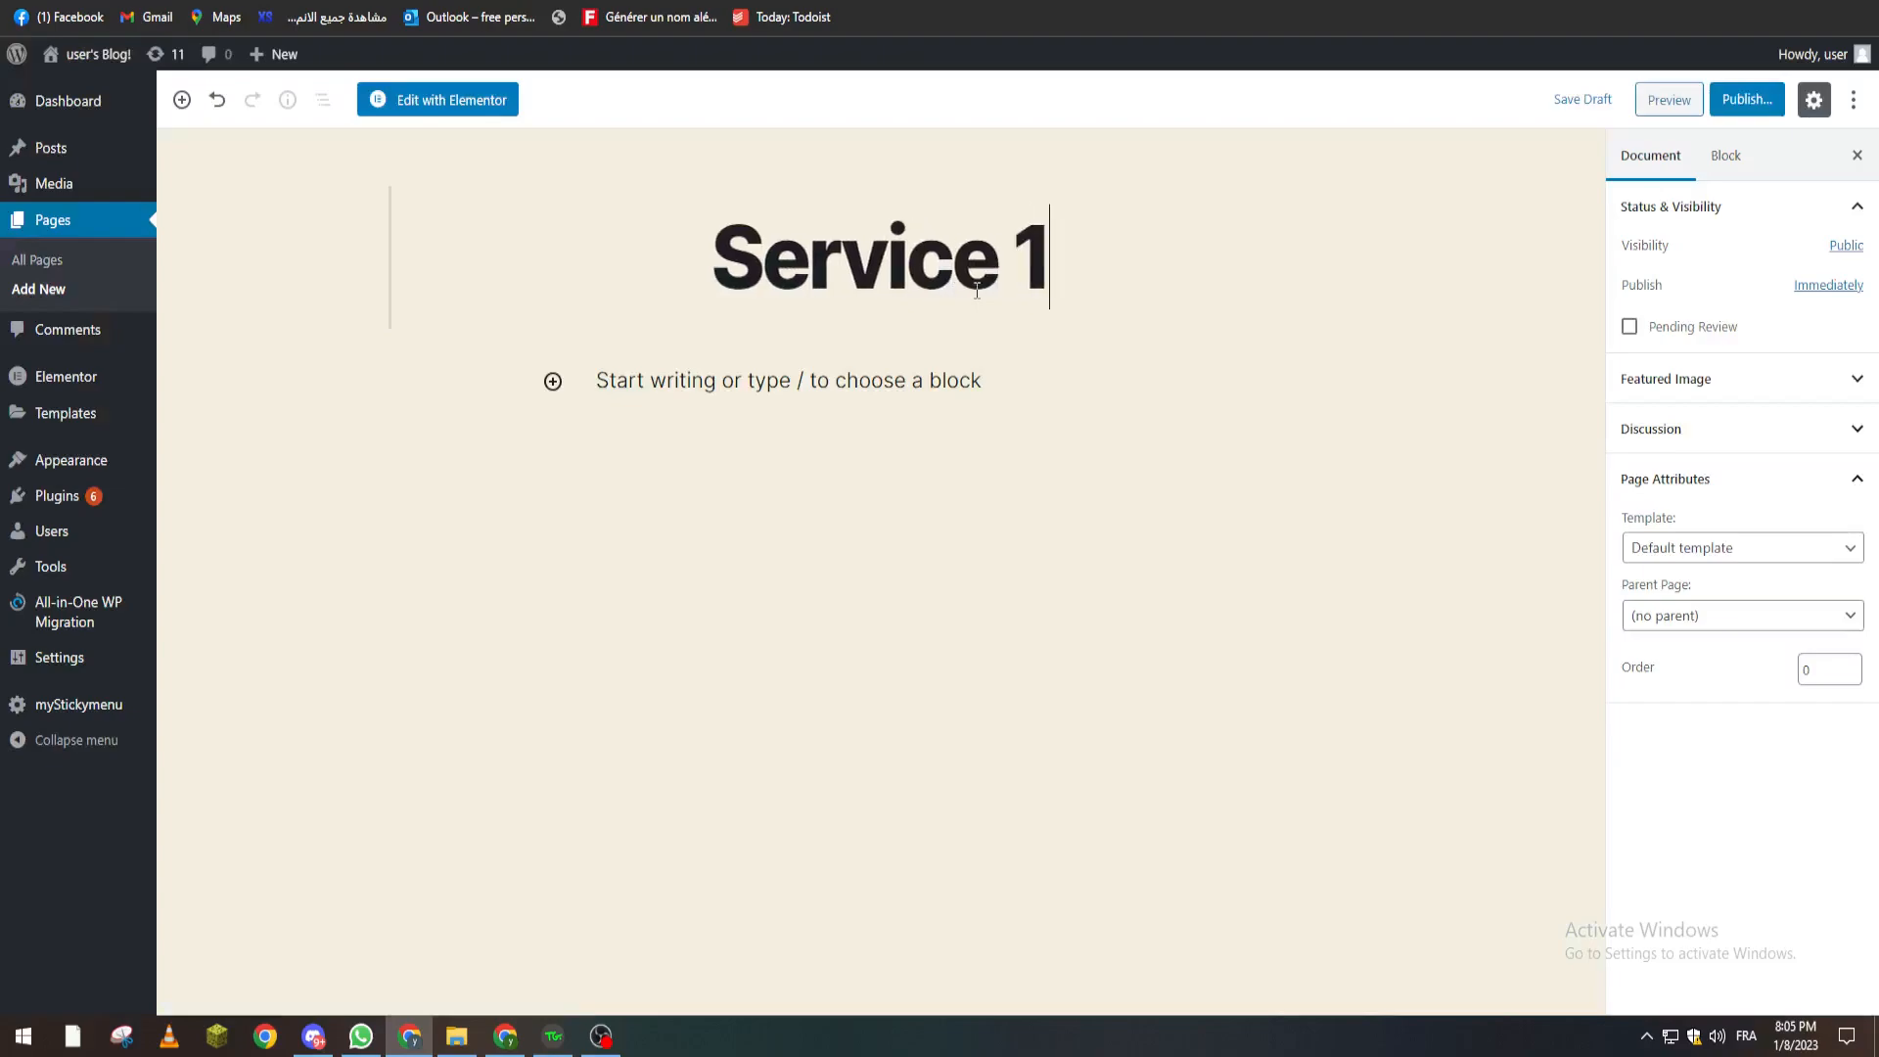
left_click(1741, 98)
left_click(1760, 102)
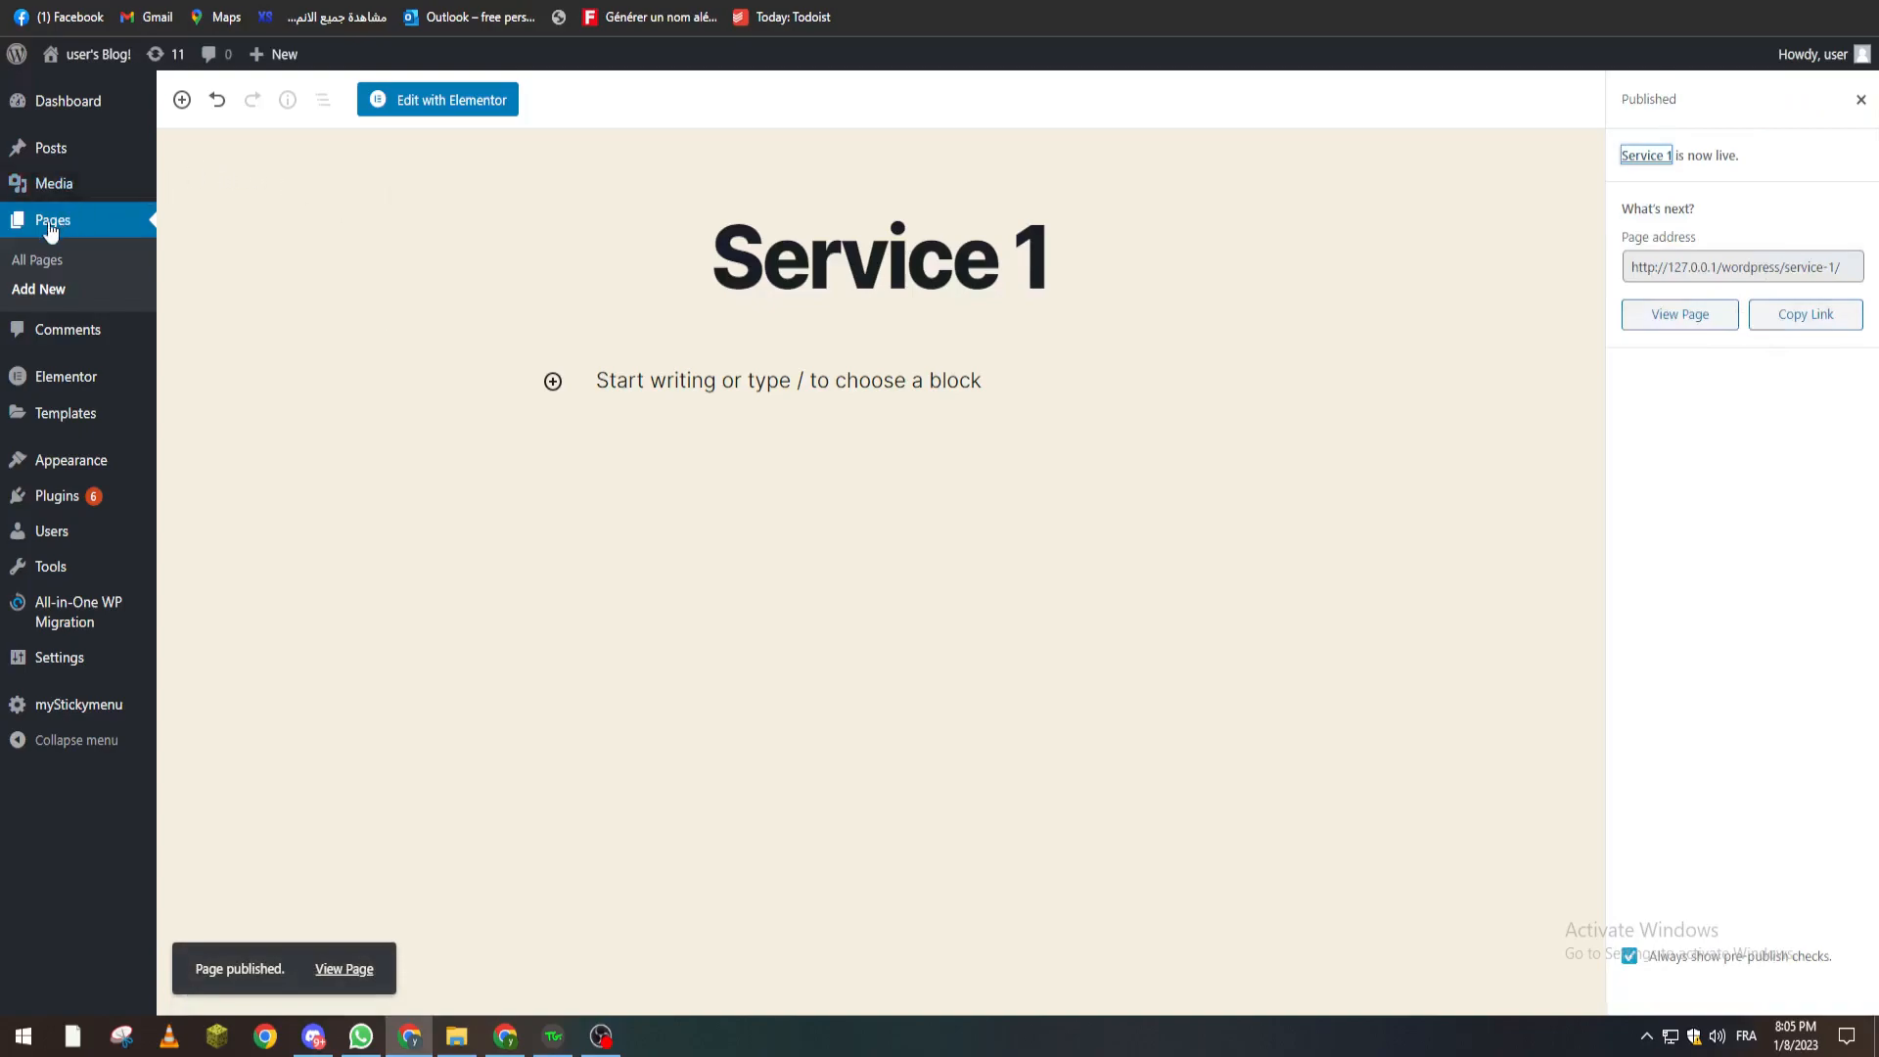
Create another new page titled "Service 2" and publish it.
left_click(40, 293)
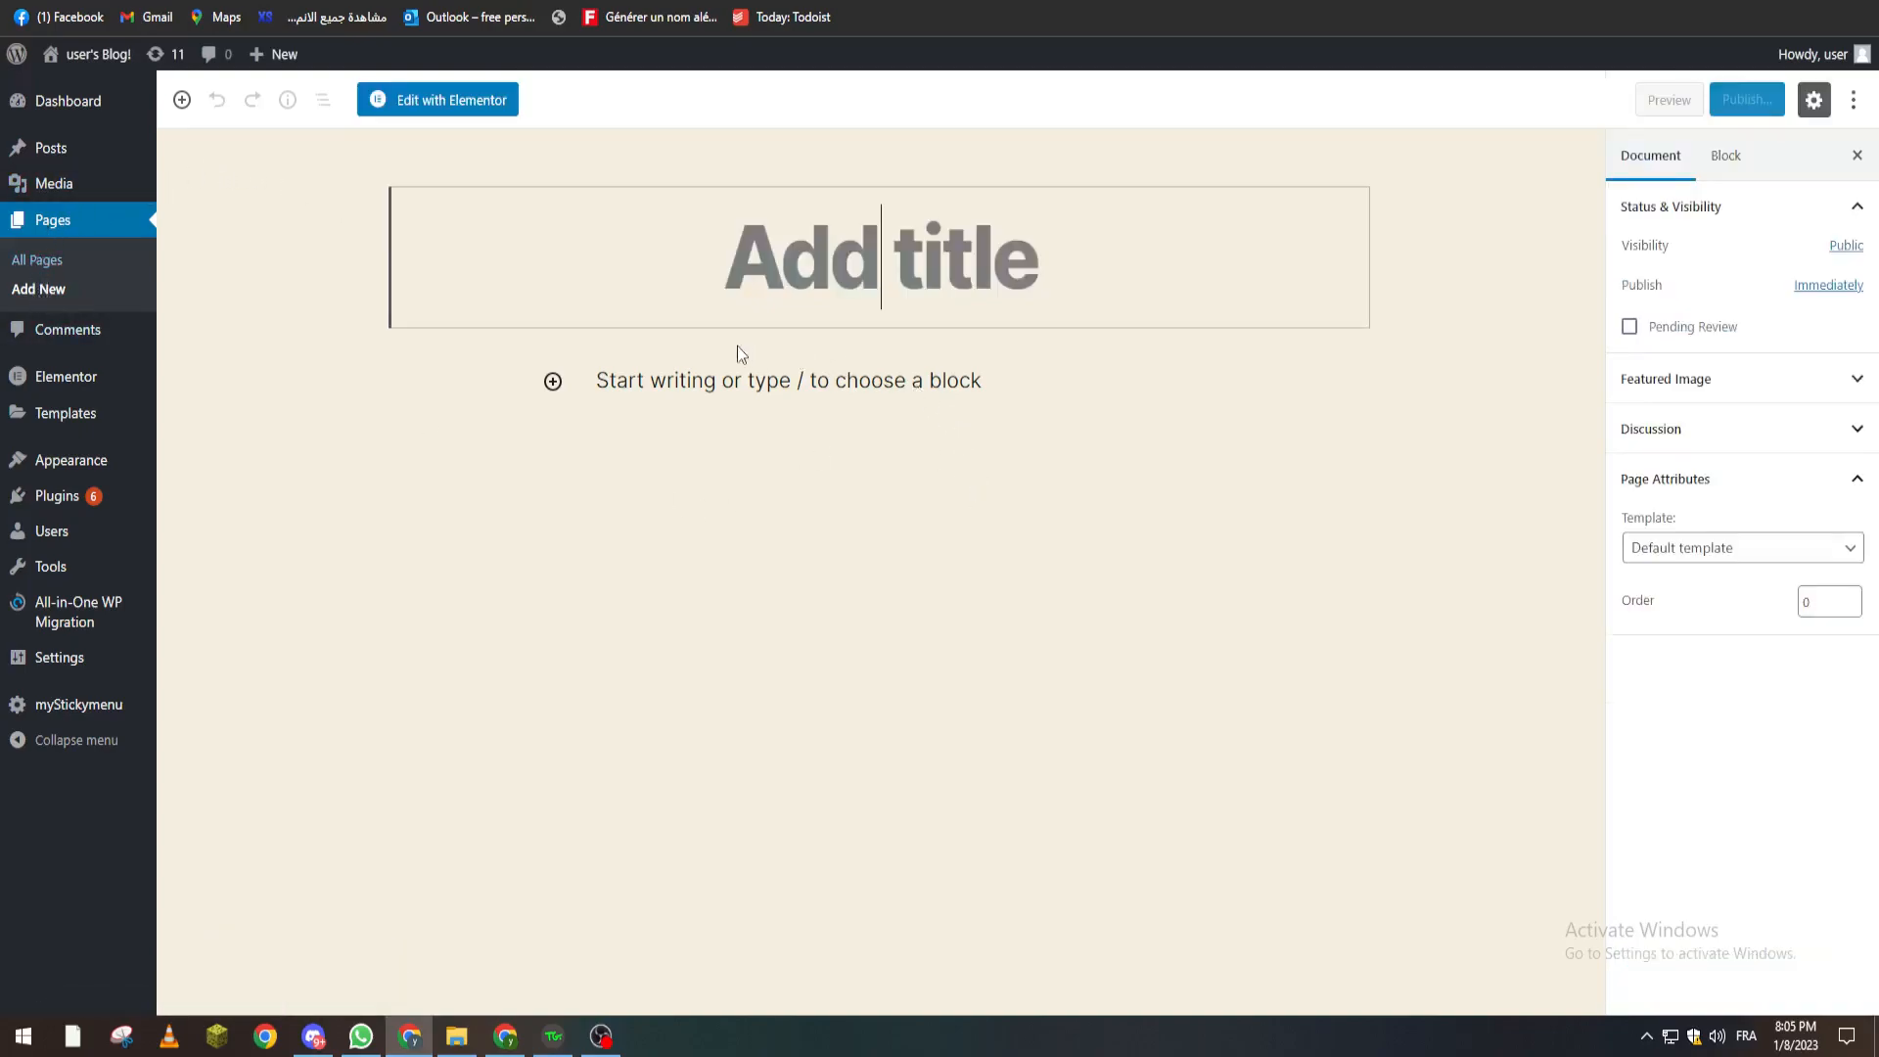
type("s")
key("BackSpace")
type("S")
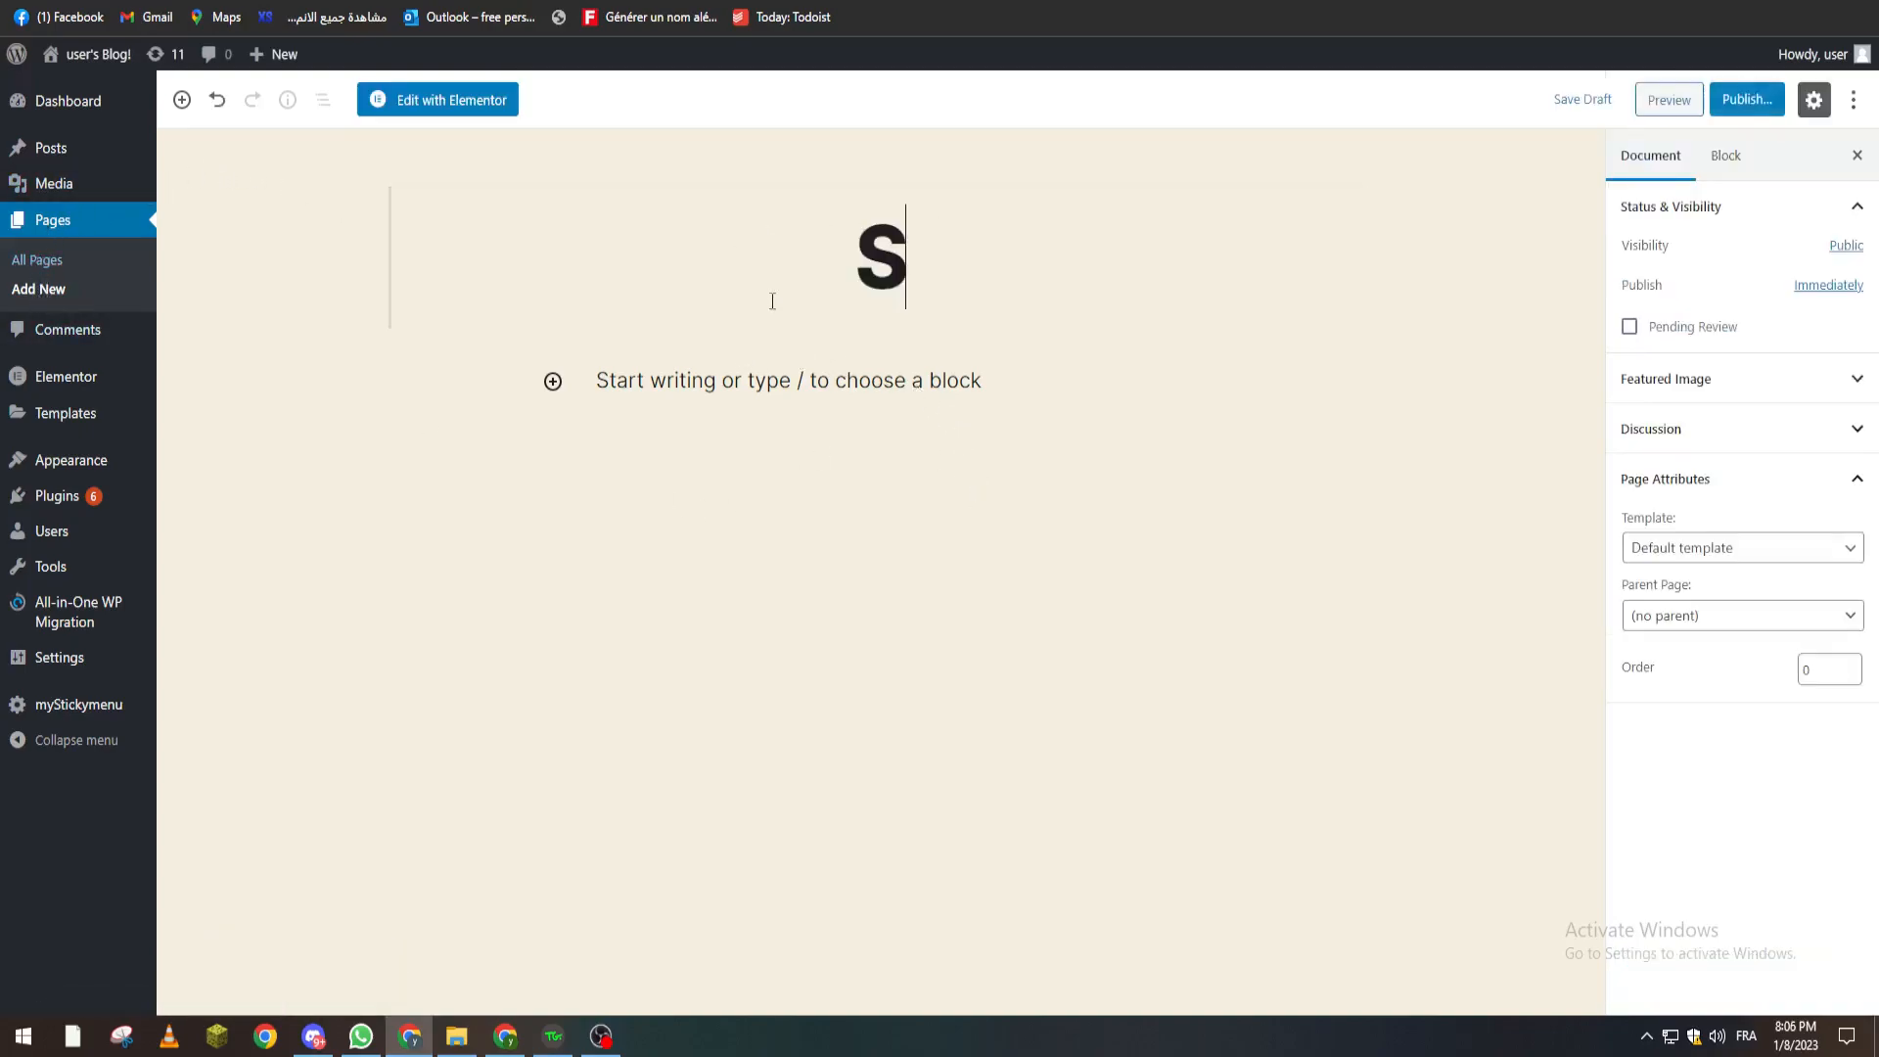
type("ervice 2")
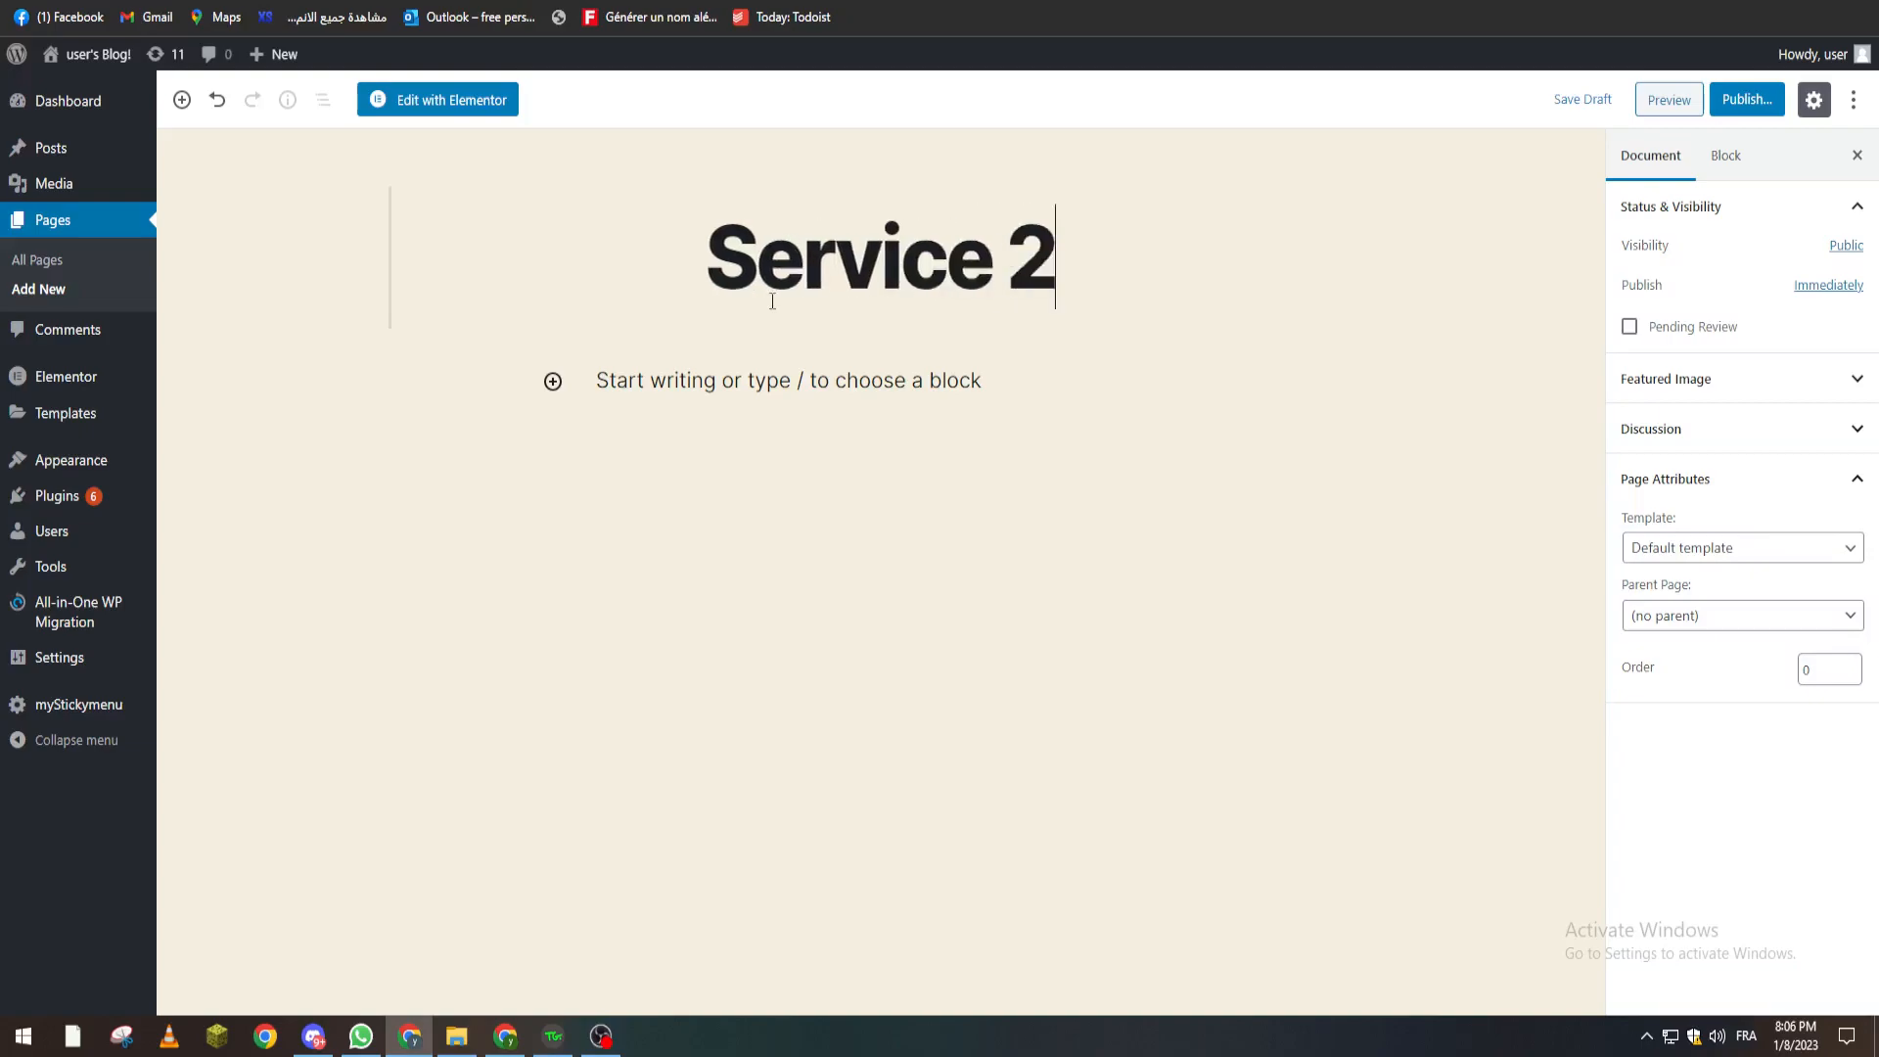
left_click(1740, 107)
left_click(1743, 102)
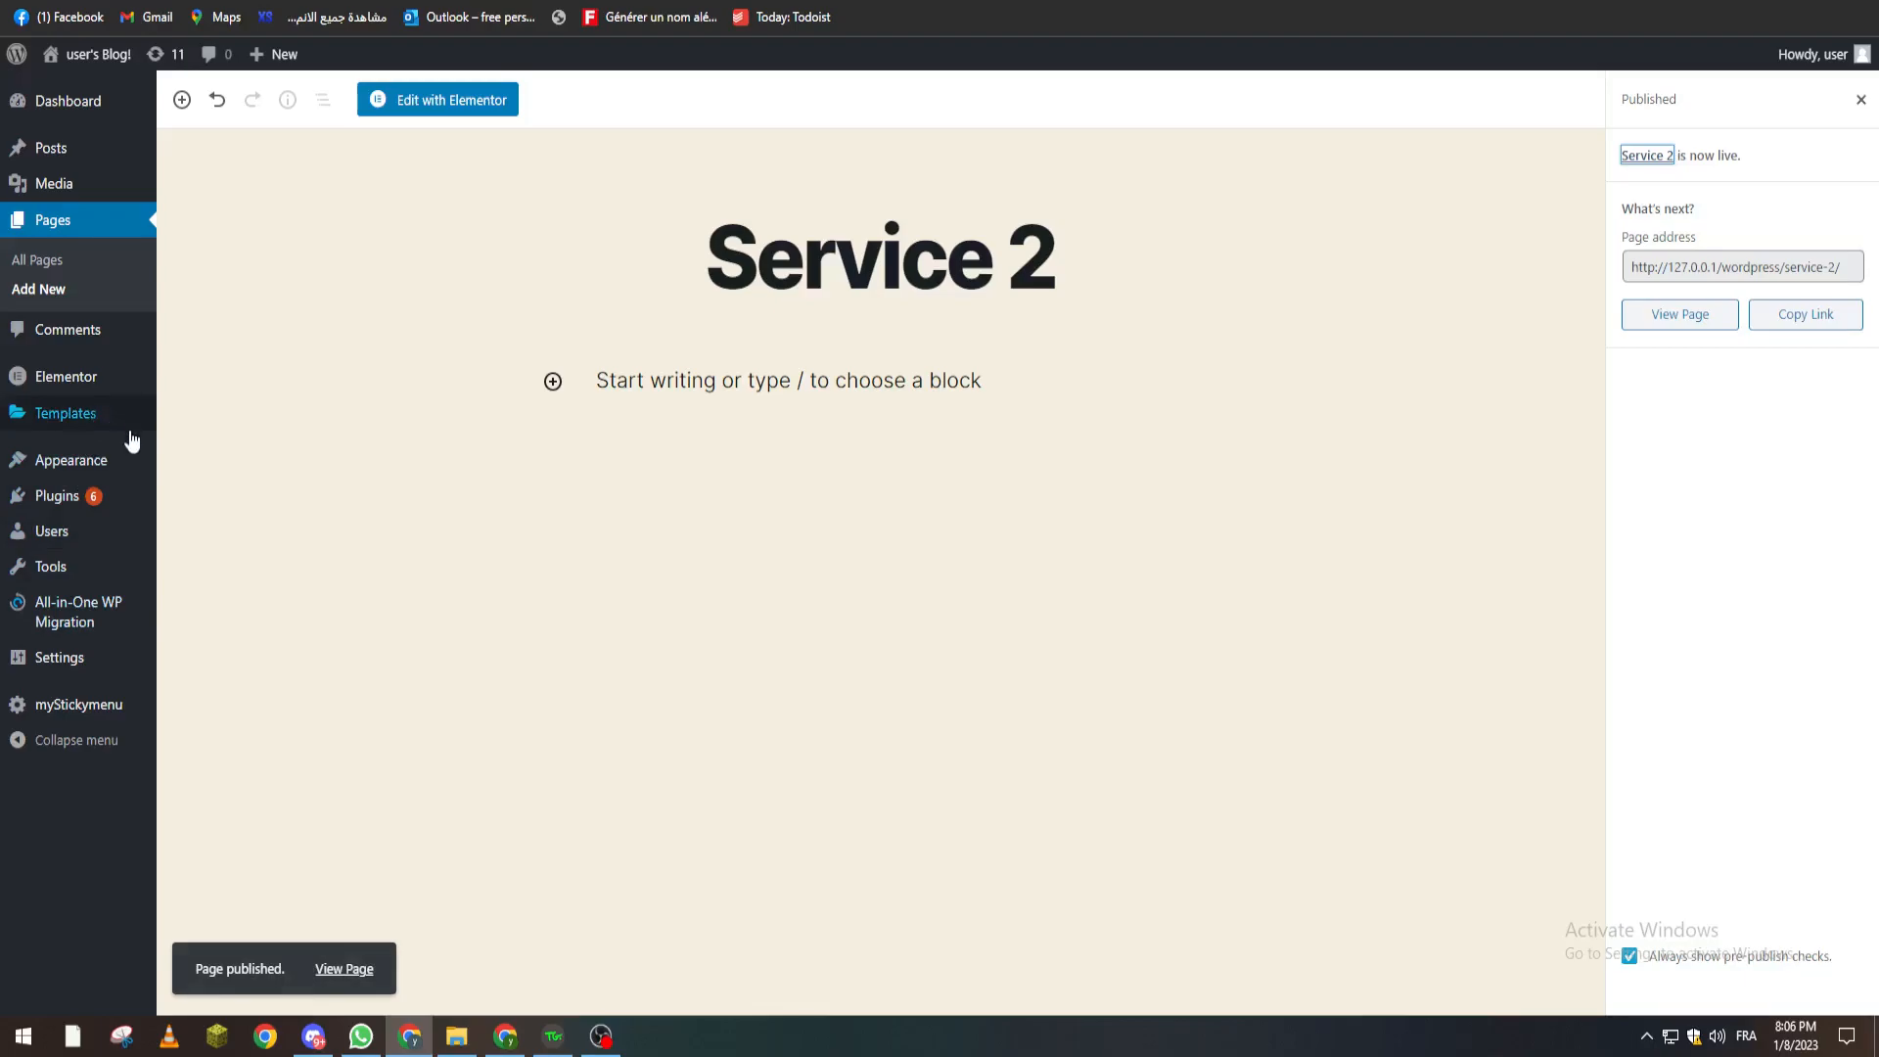
Add the Service 1 and Service 2 pages to the Services menu.
mouse_move(118, 467)
left_click(217, 560)
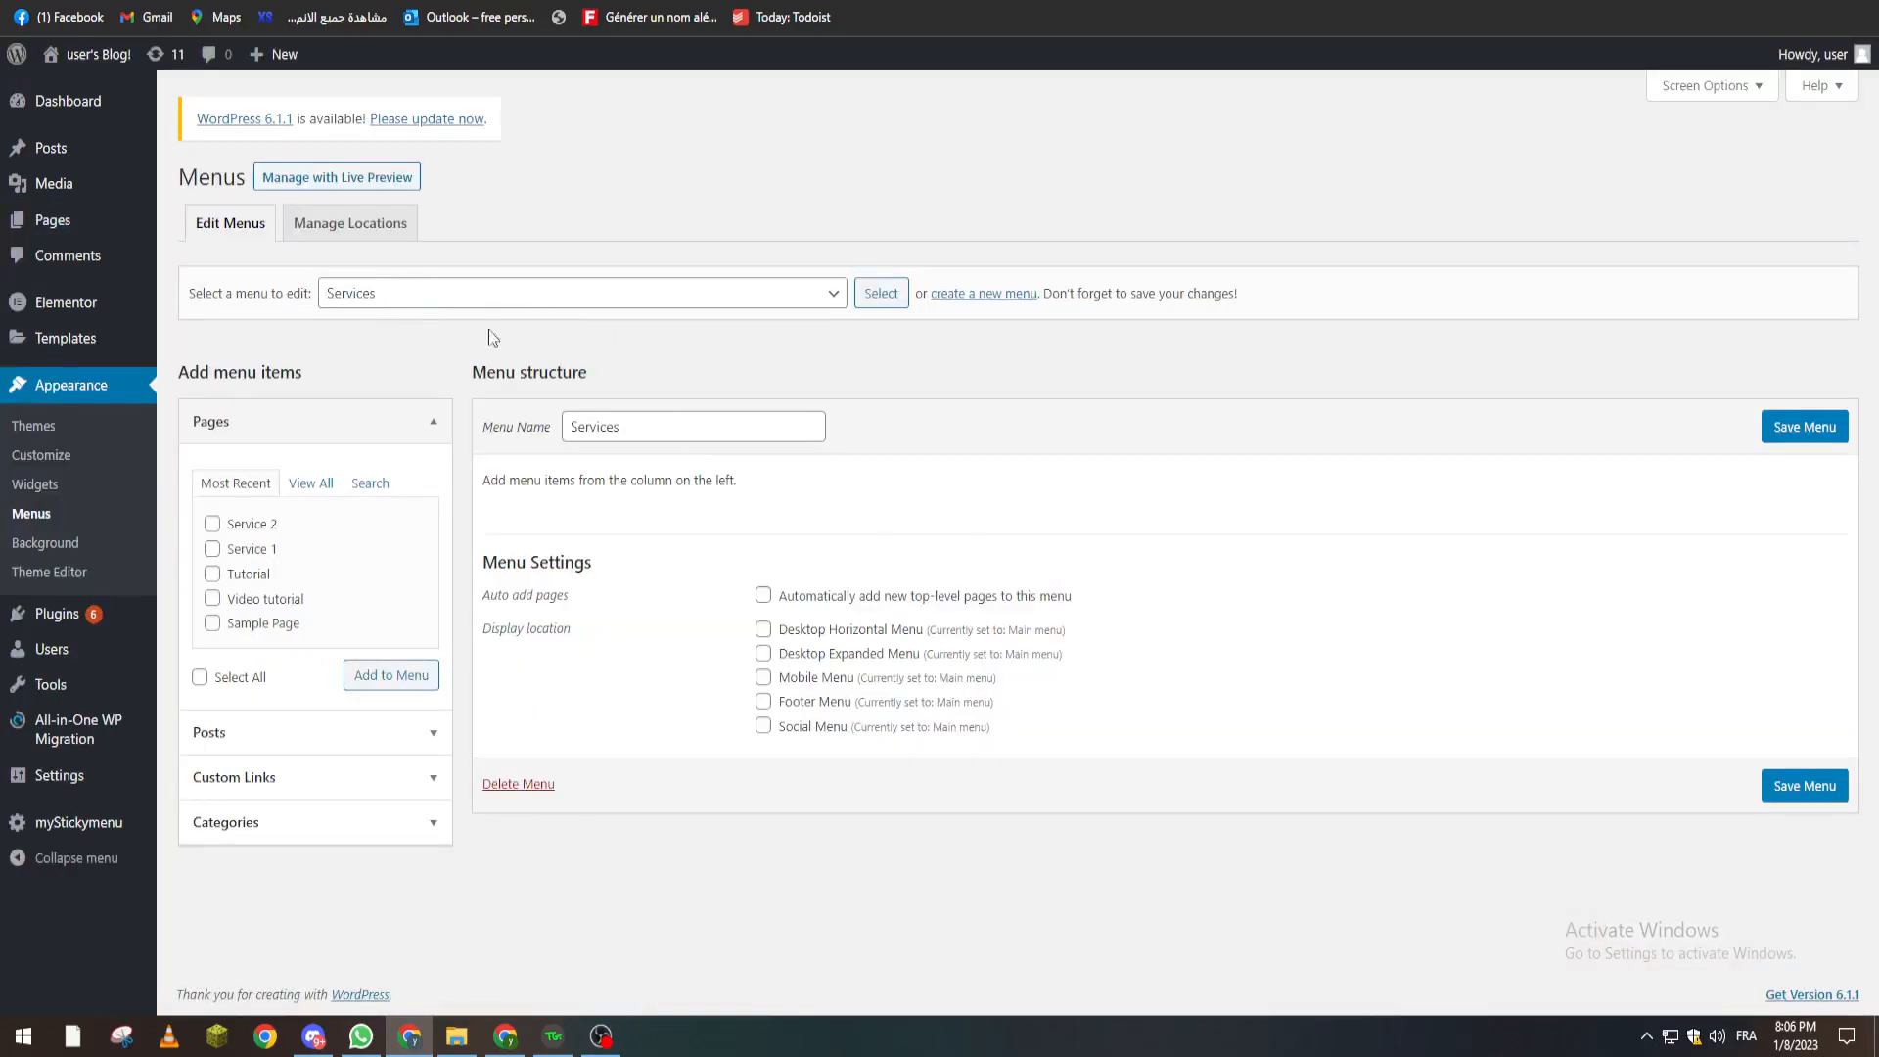
left_click(212, 548)
left_click(212, 524)
left_click(363, 685)
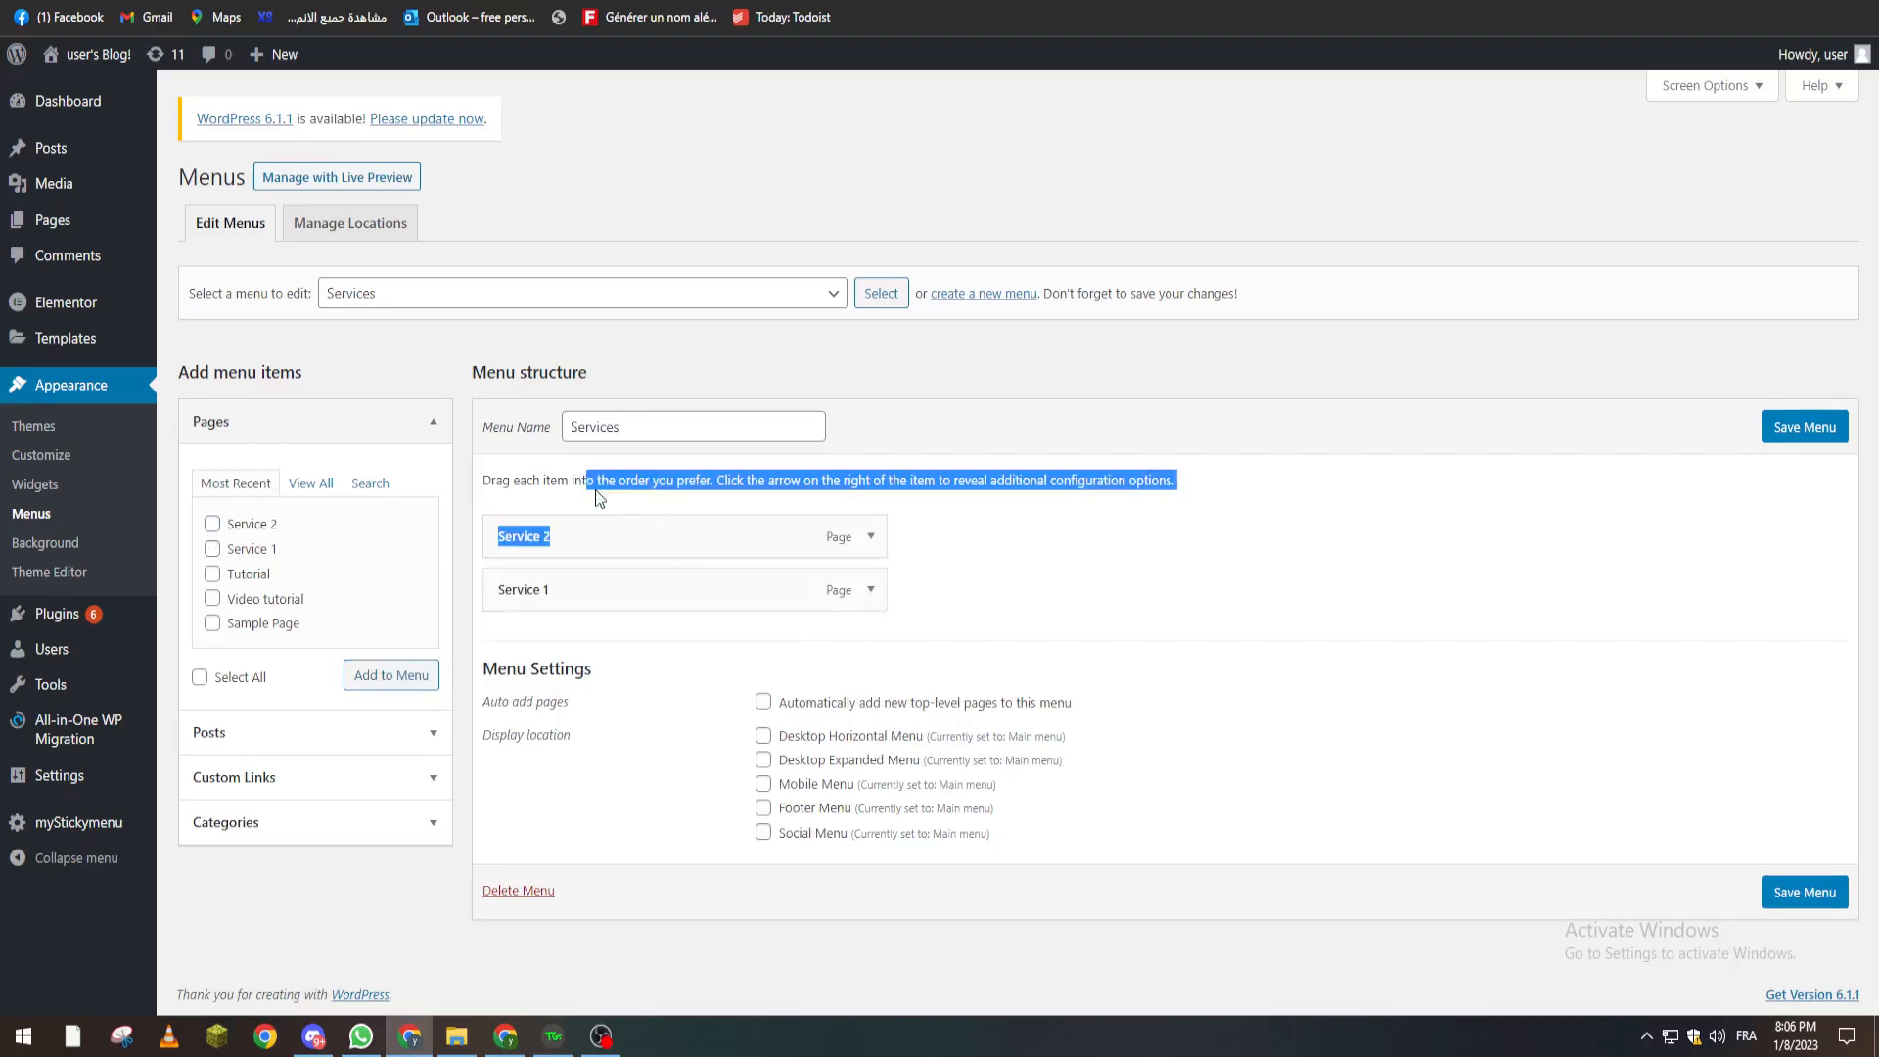
Enable automatic adding of top-level pages and all five display locations for the Services menu, and save it.
left_click(764, 703)
left_click(763, 736)
left_click(763, 761)
left_click(763, 784)
left_click(763, 809)
left_click(764, 834)
left_click(1806, 426)
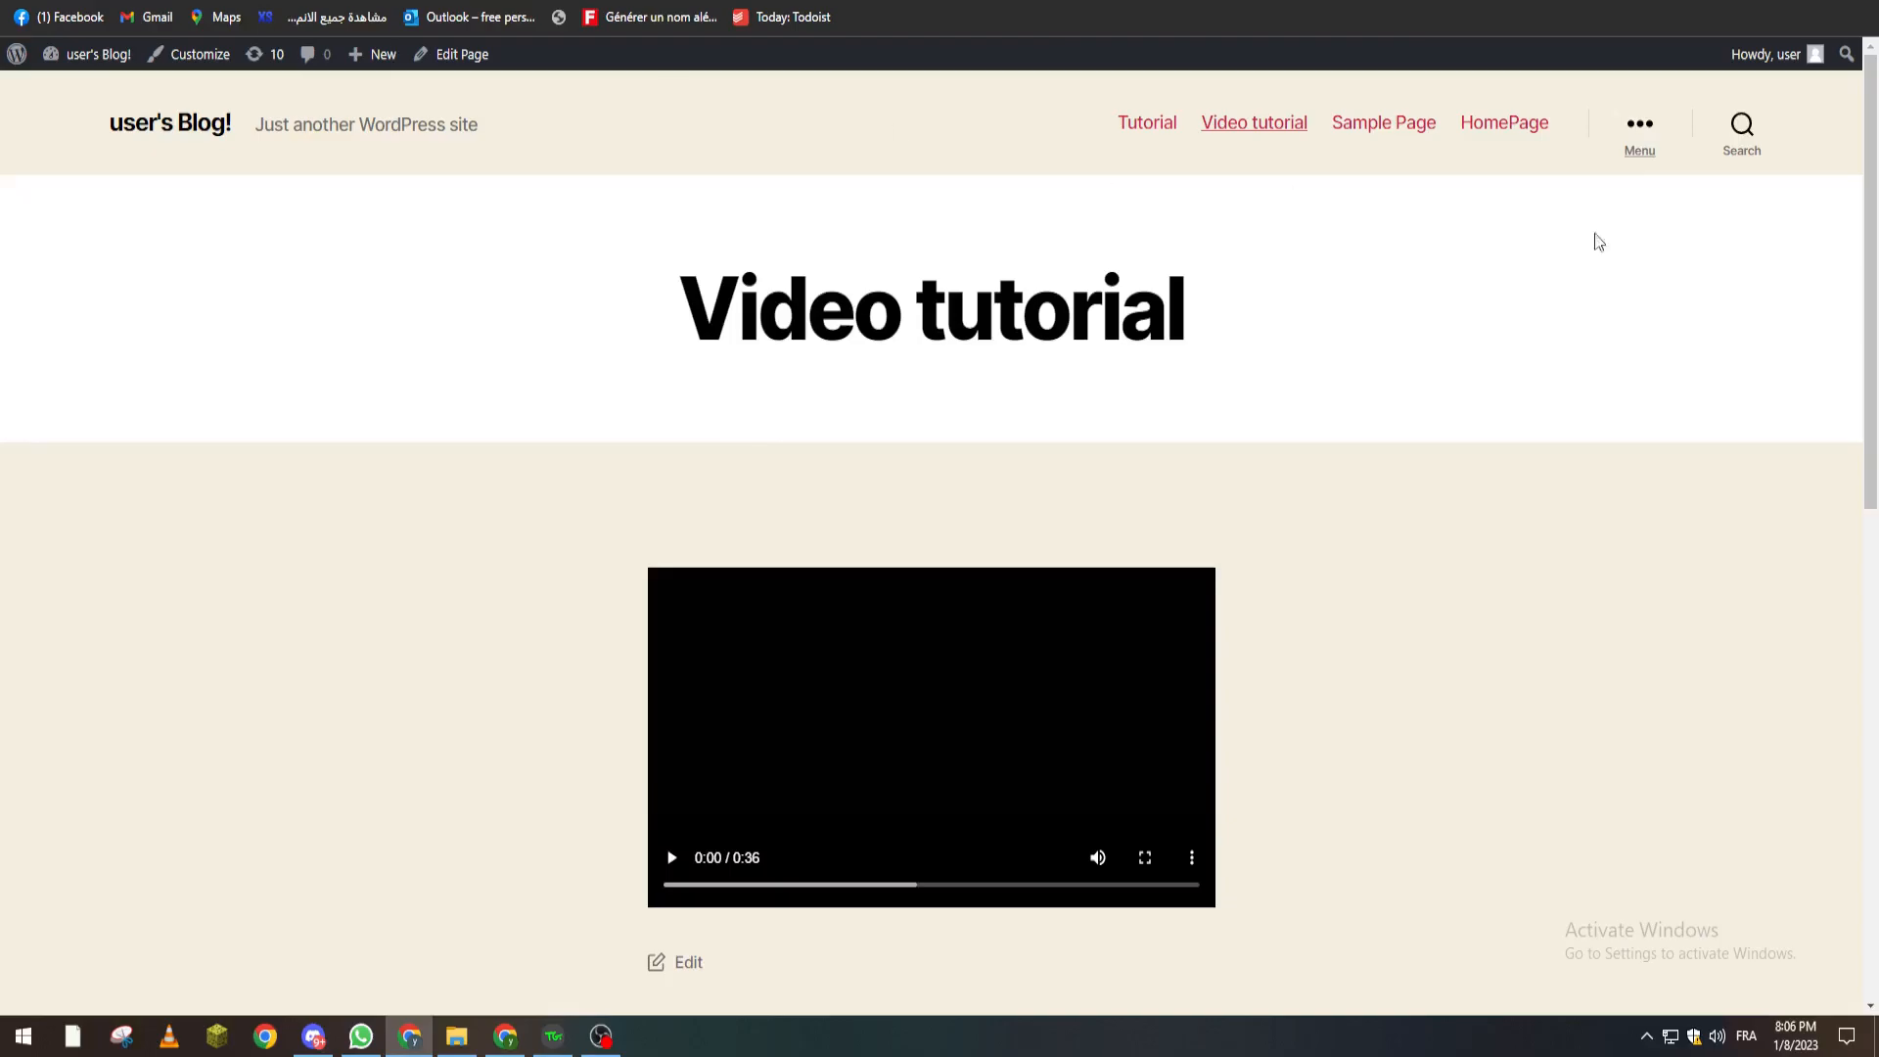
Reload the live site and check the Service 2 and Service 1 links in its header navigation.
key("F5")
left_click(1413, 124)
left_click(1512, 124)
double_click(901, 308)
triple_click(1270, 308)
left_click(1269, 309)
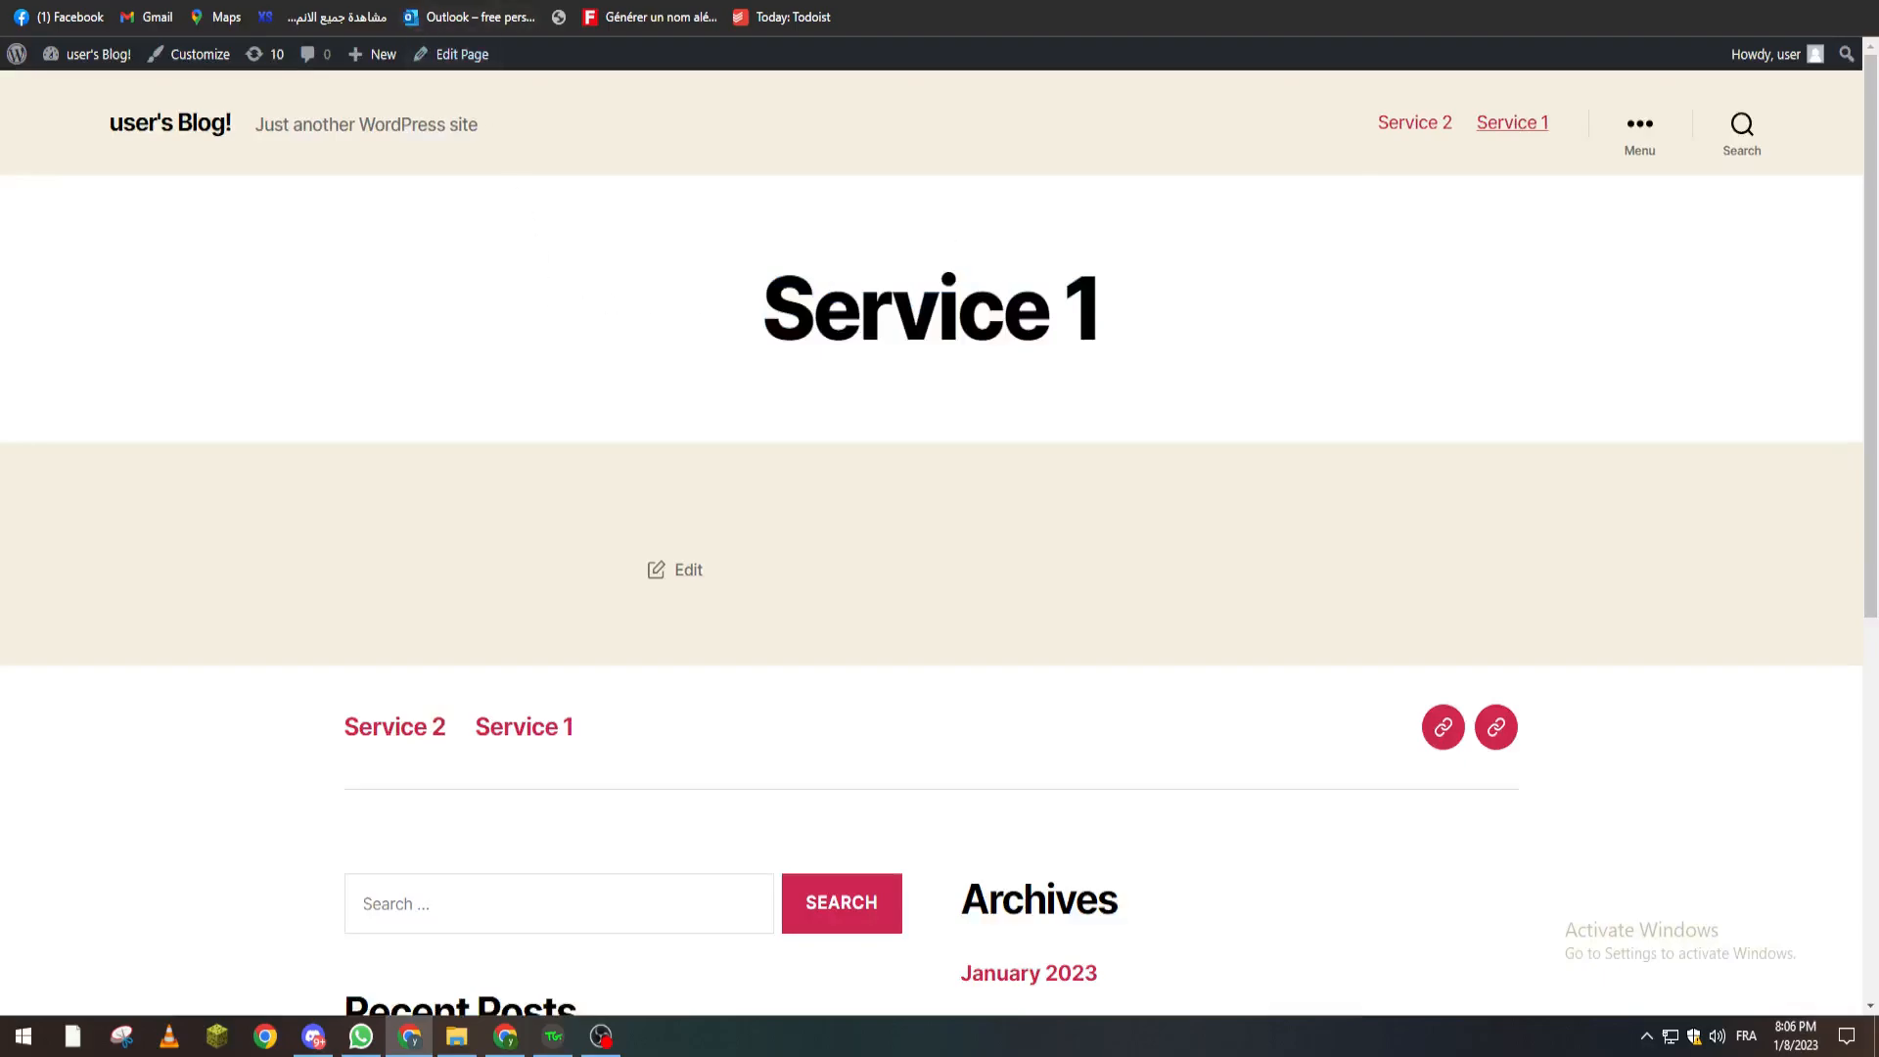
Add a custom link with URL "#" and link text "Services" to the Services menu.
left_click(440, 2)
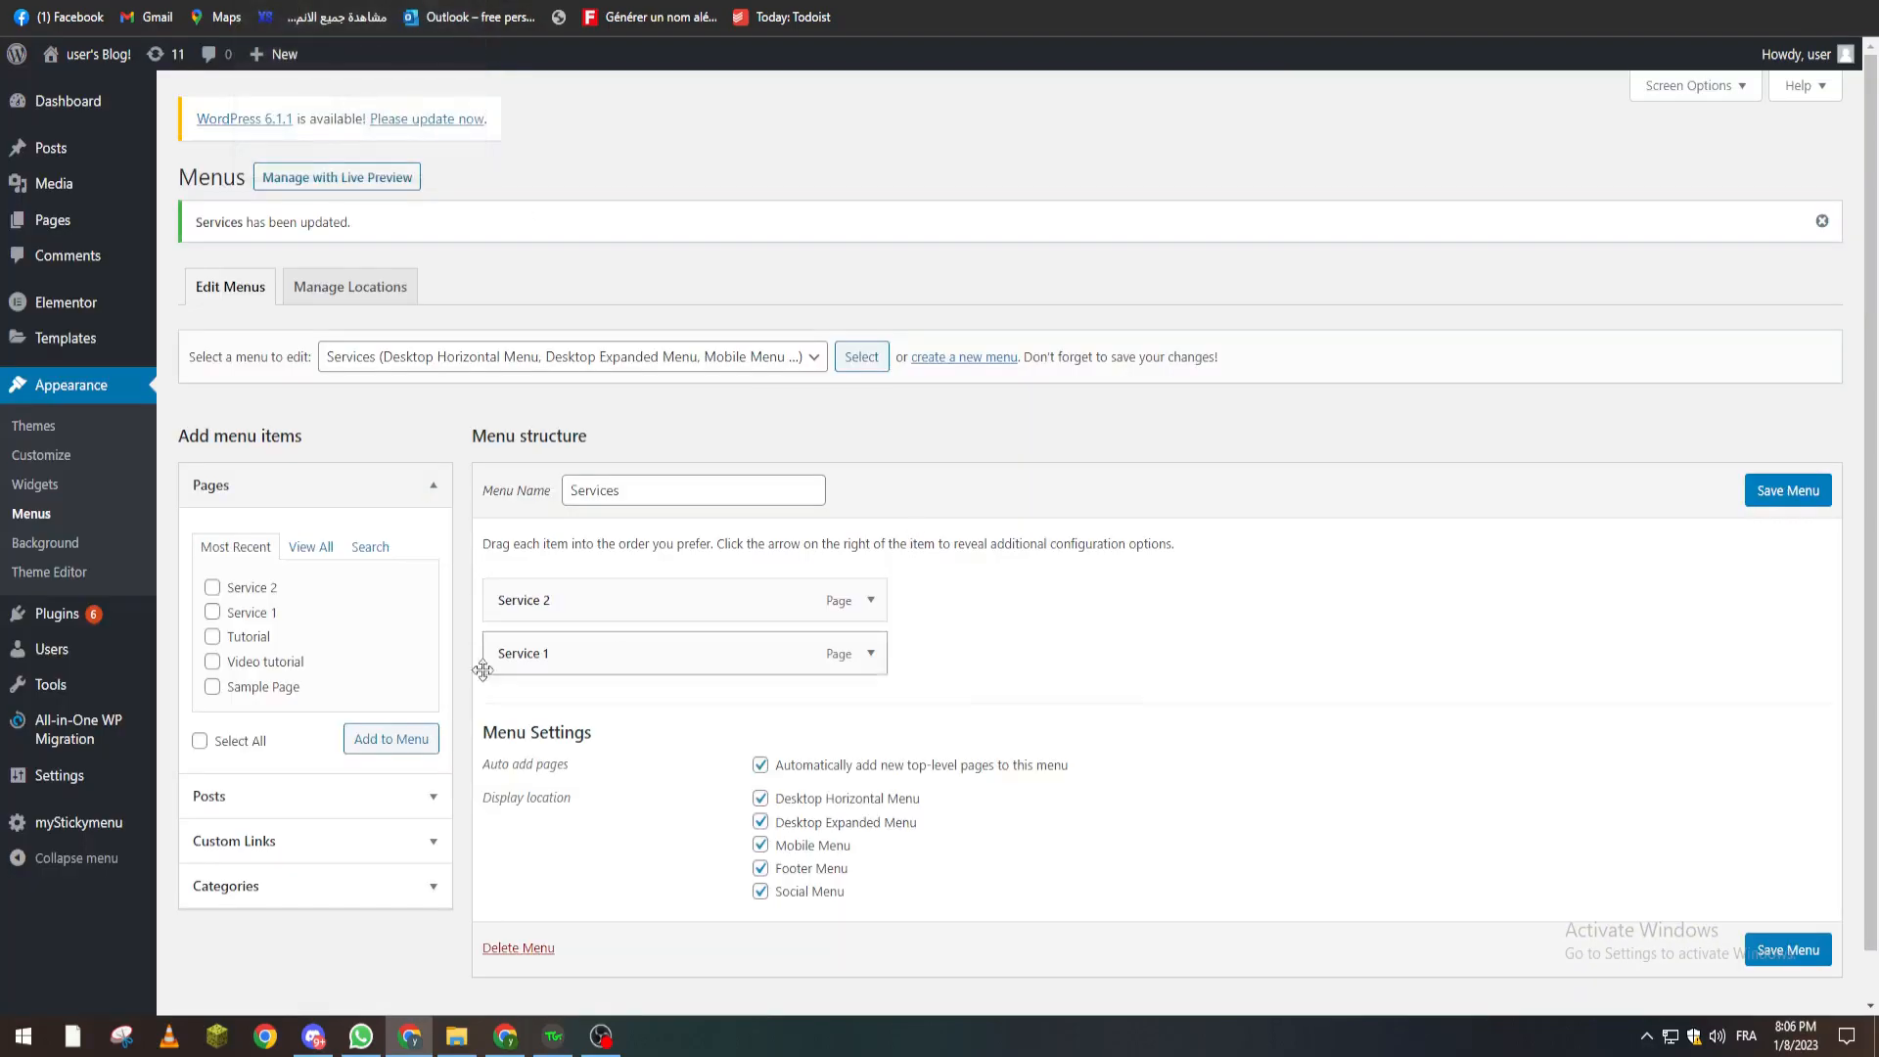
left_click(284, 844)
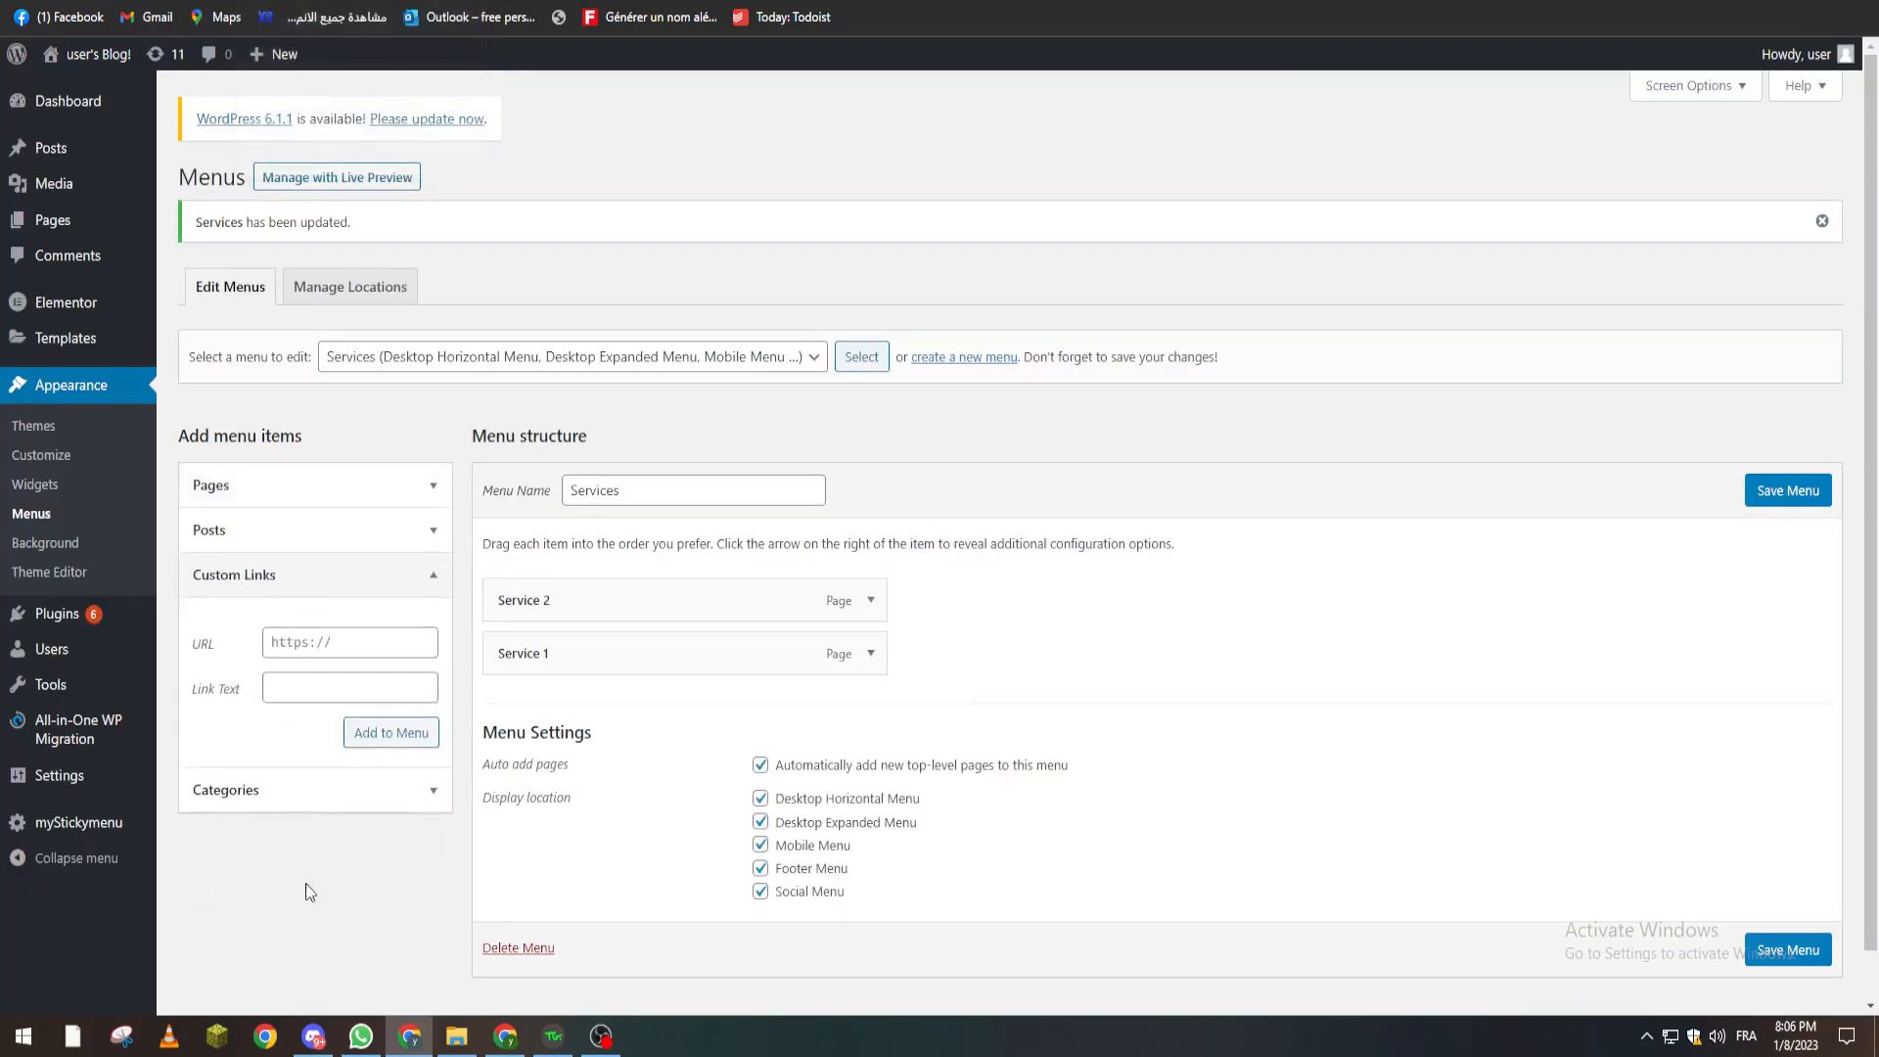
left_click(333, 654)
key("alt+shift")
type("#")
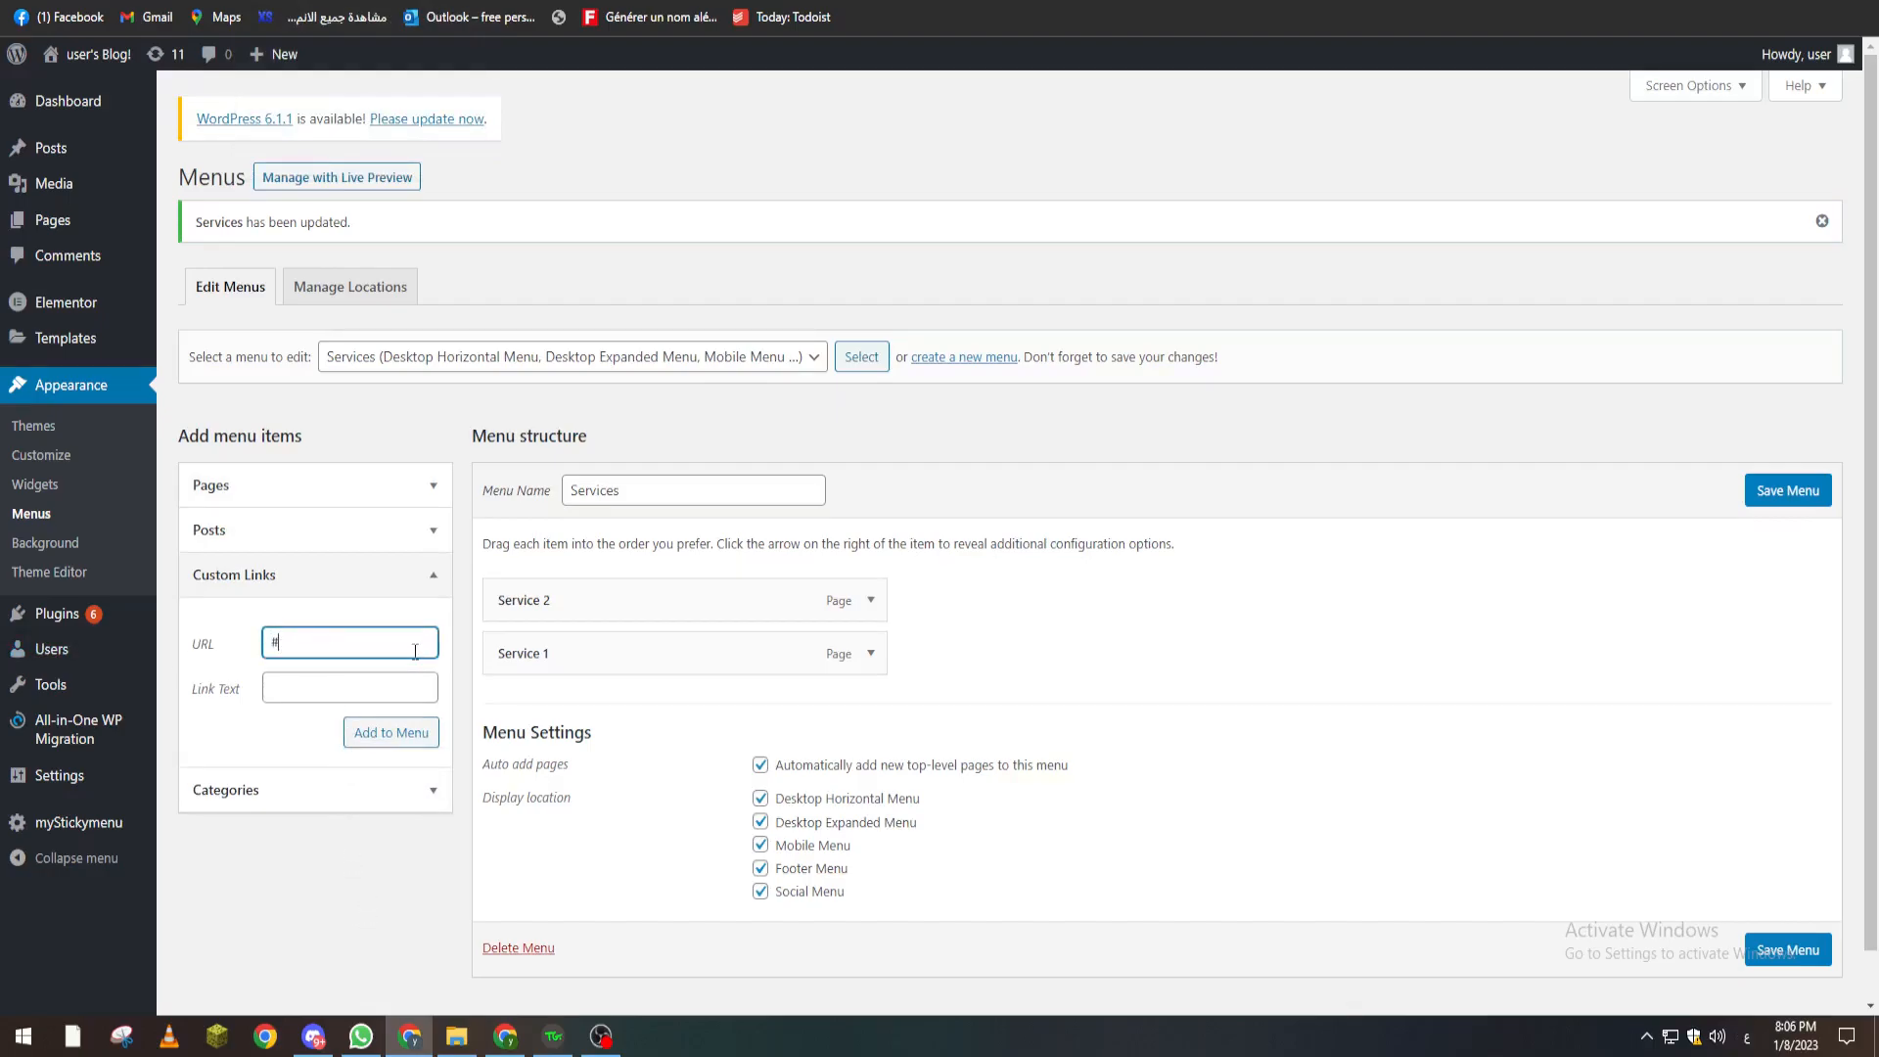
left_click(288, 687)
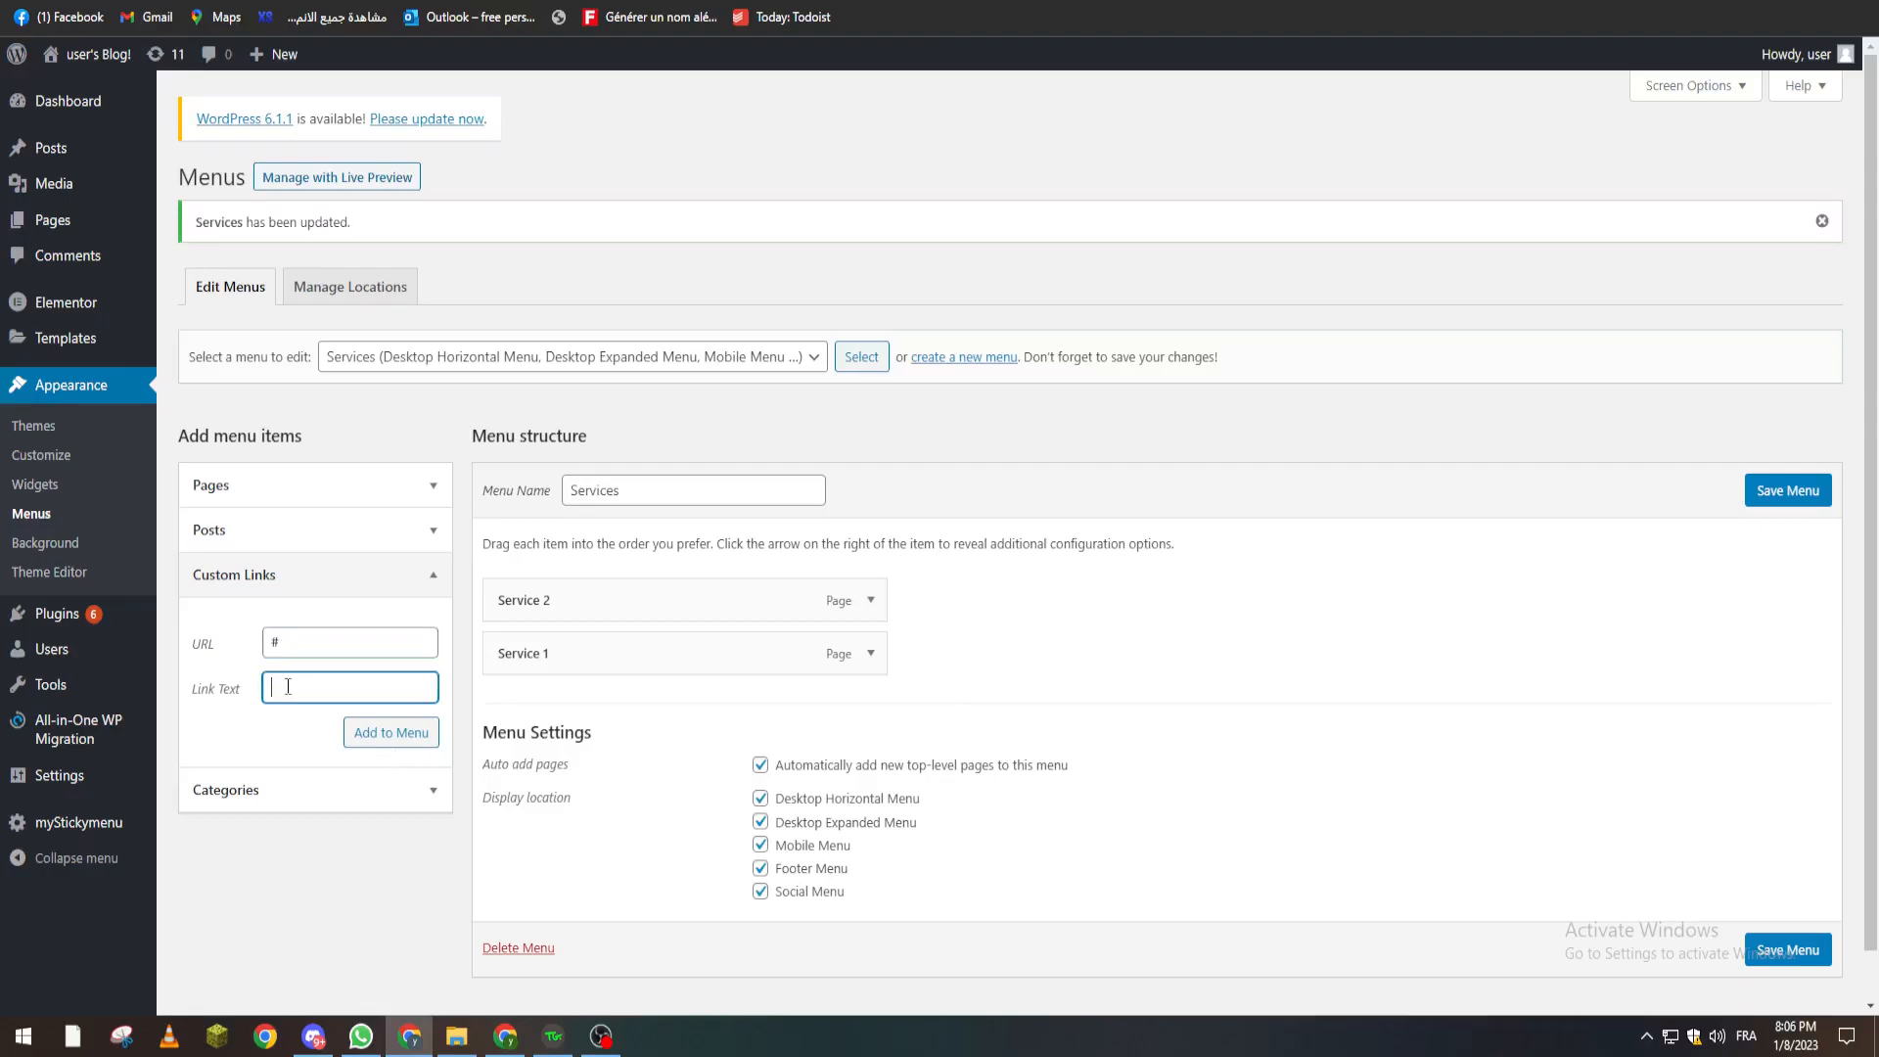
type("Services")
left_click(391, 734)
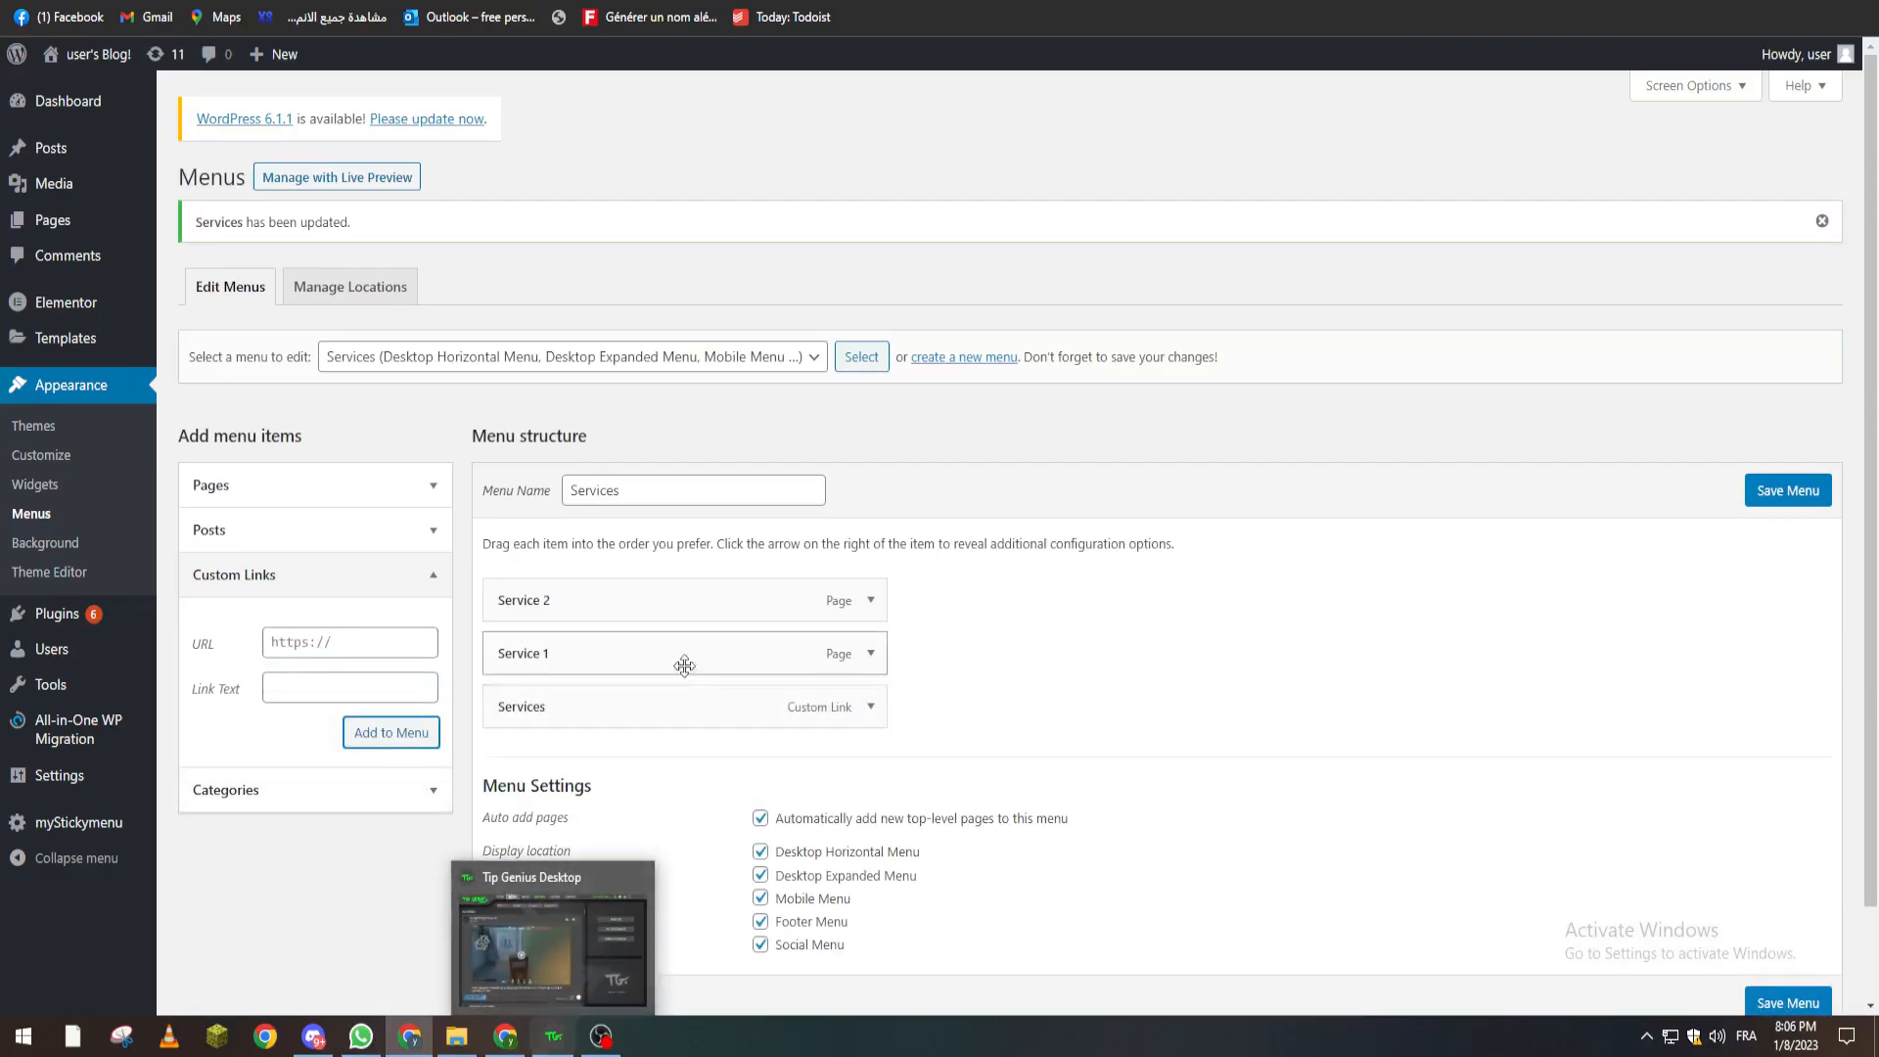
Move the Services custom link first, nest Service 1 and Service 2 under it as sub items, and save the menu.
left_click_drag(646, 709, 563, 659)
left_click_drag(559, 701, 575, 631)
left_click_drag(562, 705, 626, 703)
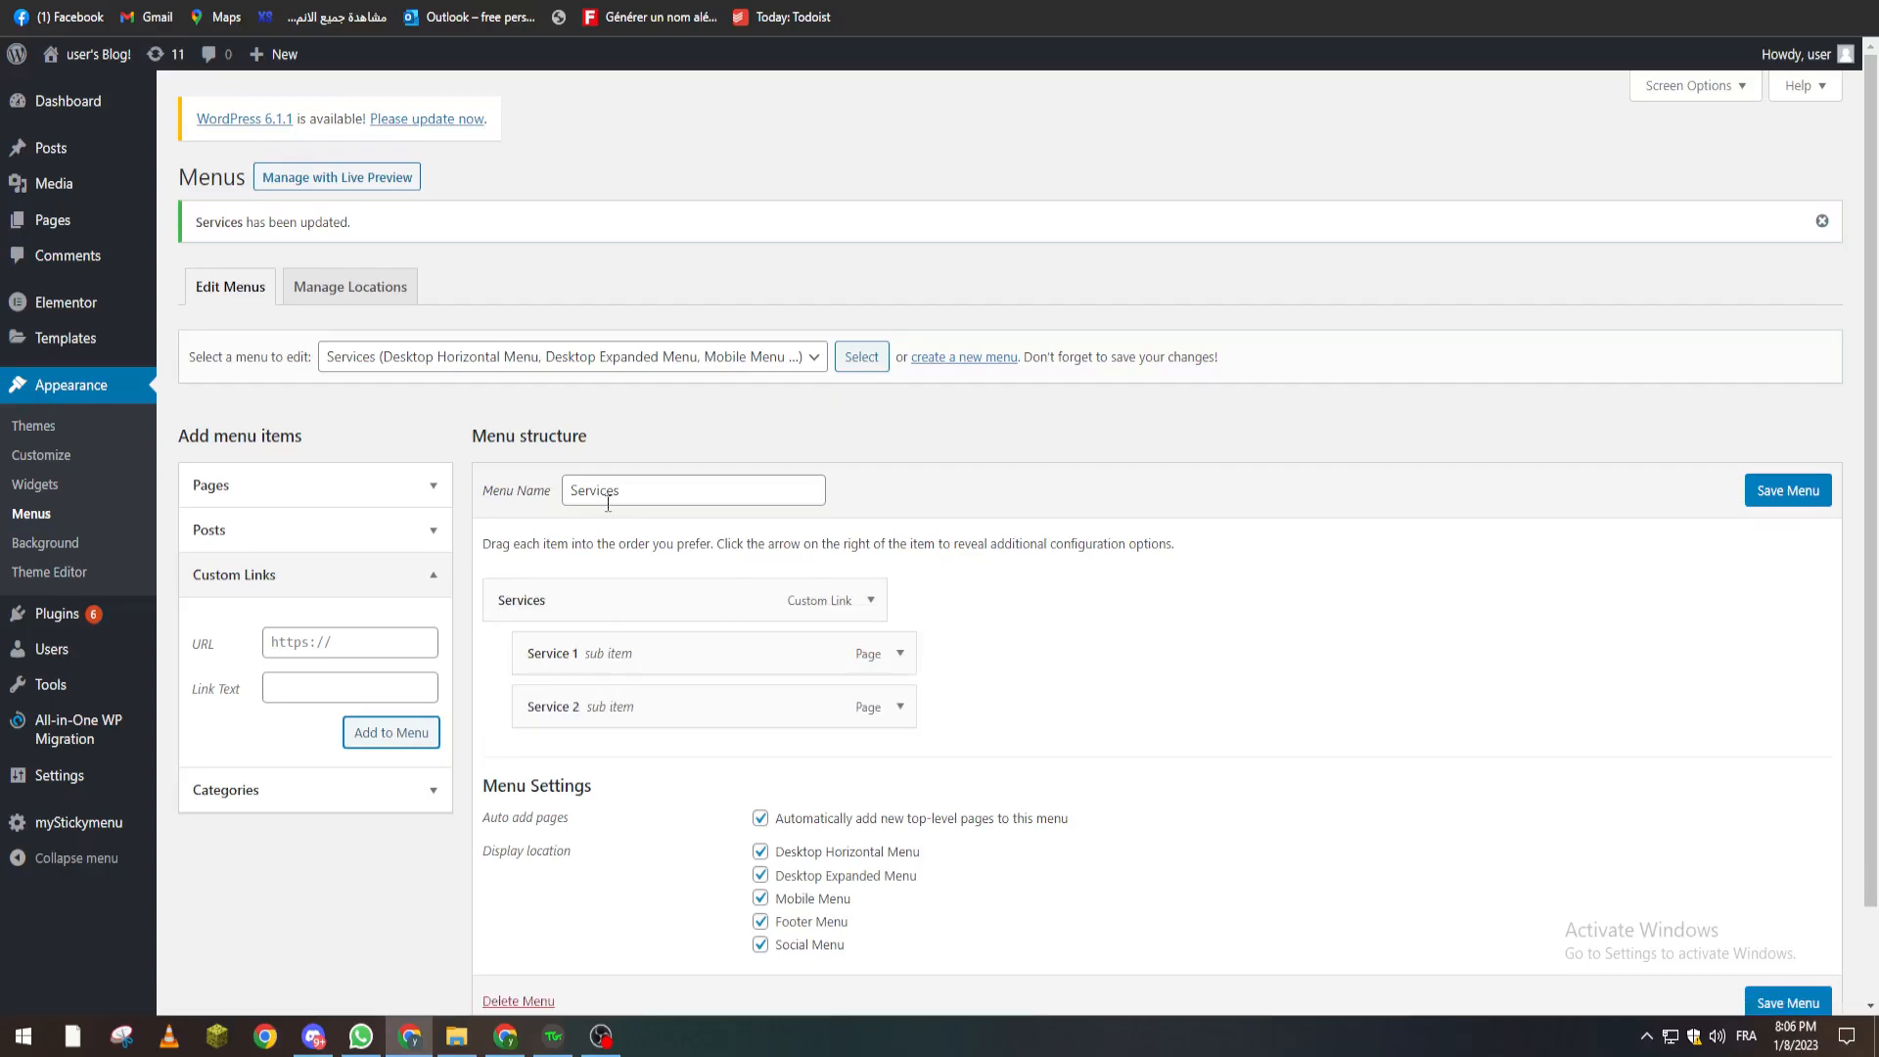
left_click(1788, 491)
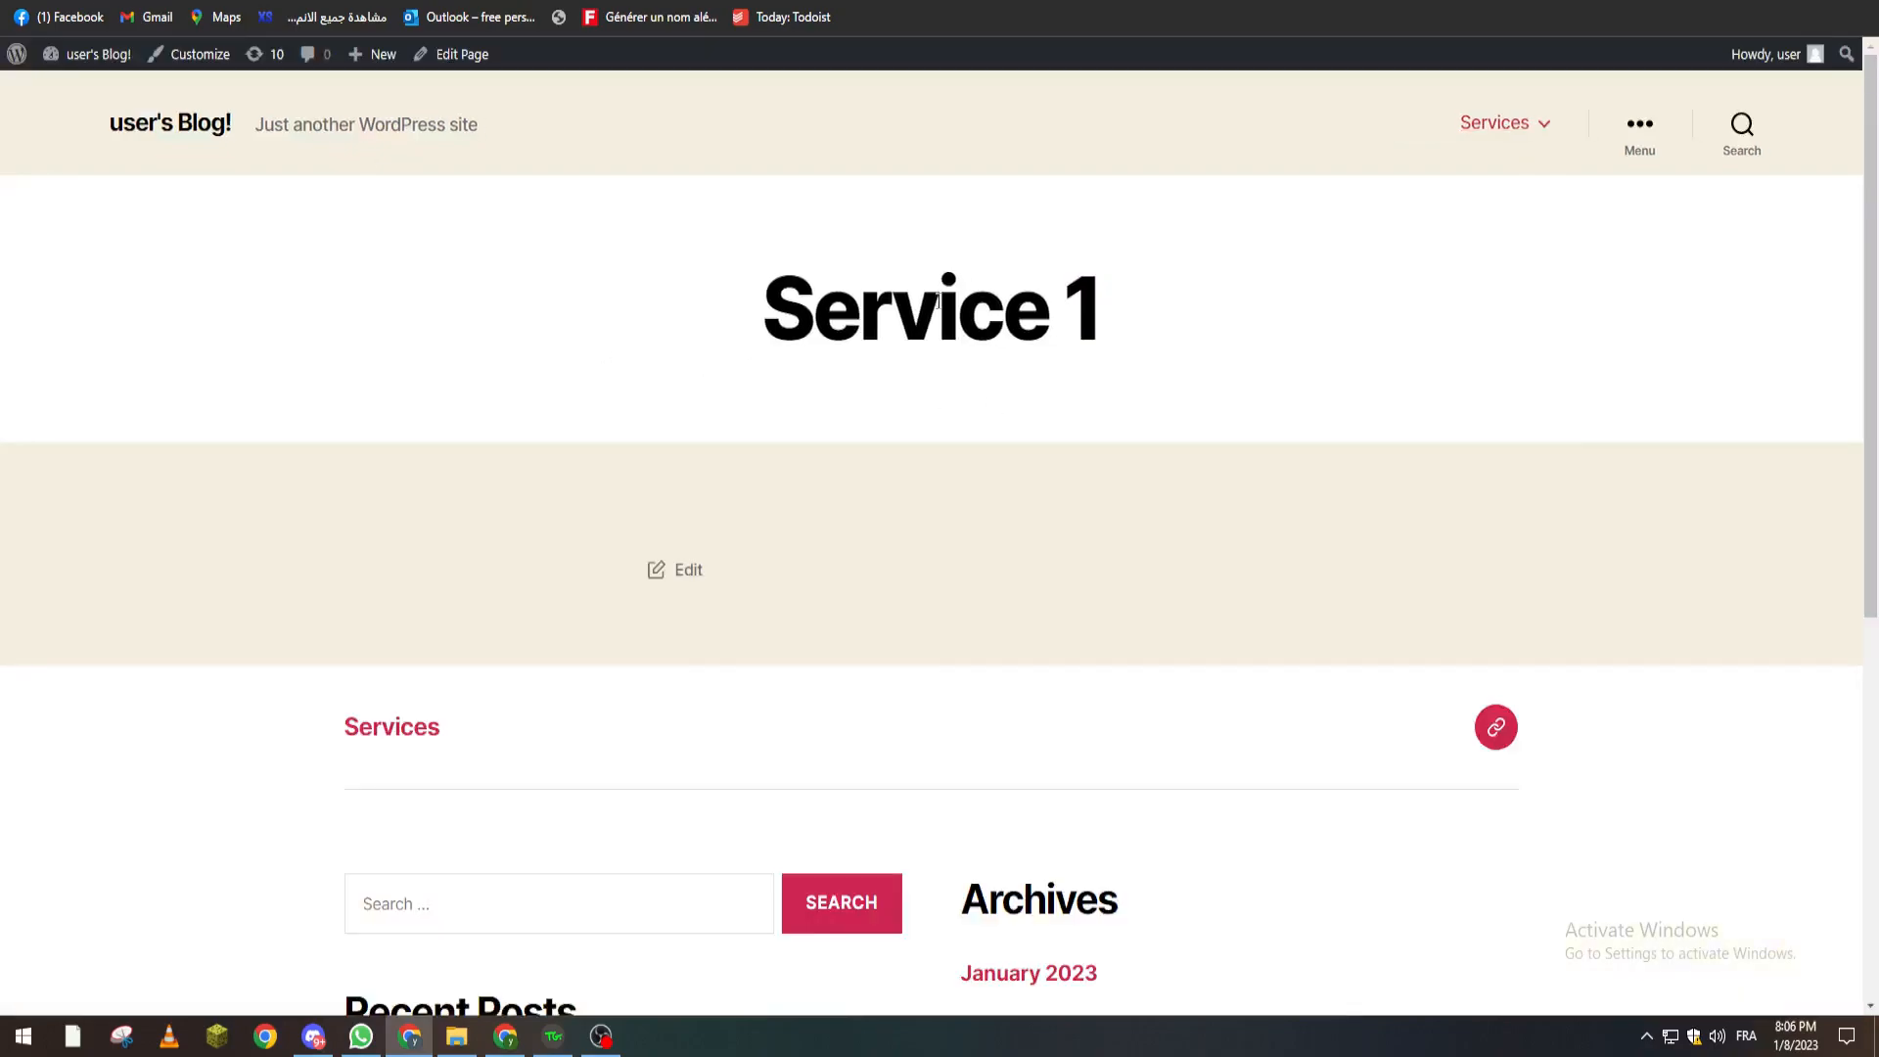
Check the Services dropdown on the live site by opening Service 2 and Service 1 from it.
mouse_move(1483, 137)
scroll(1484, 135, "down", 1)
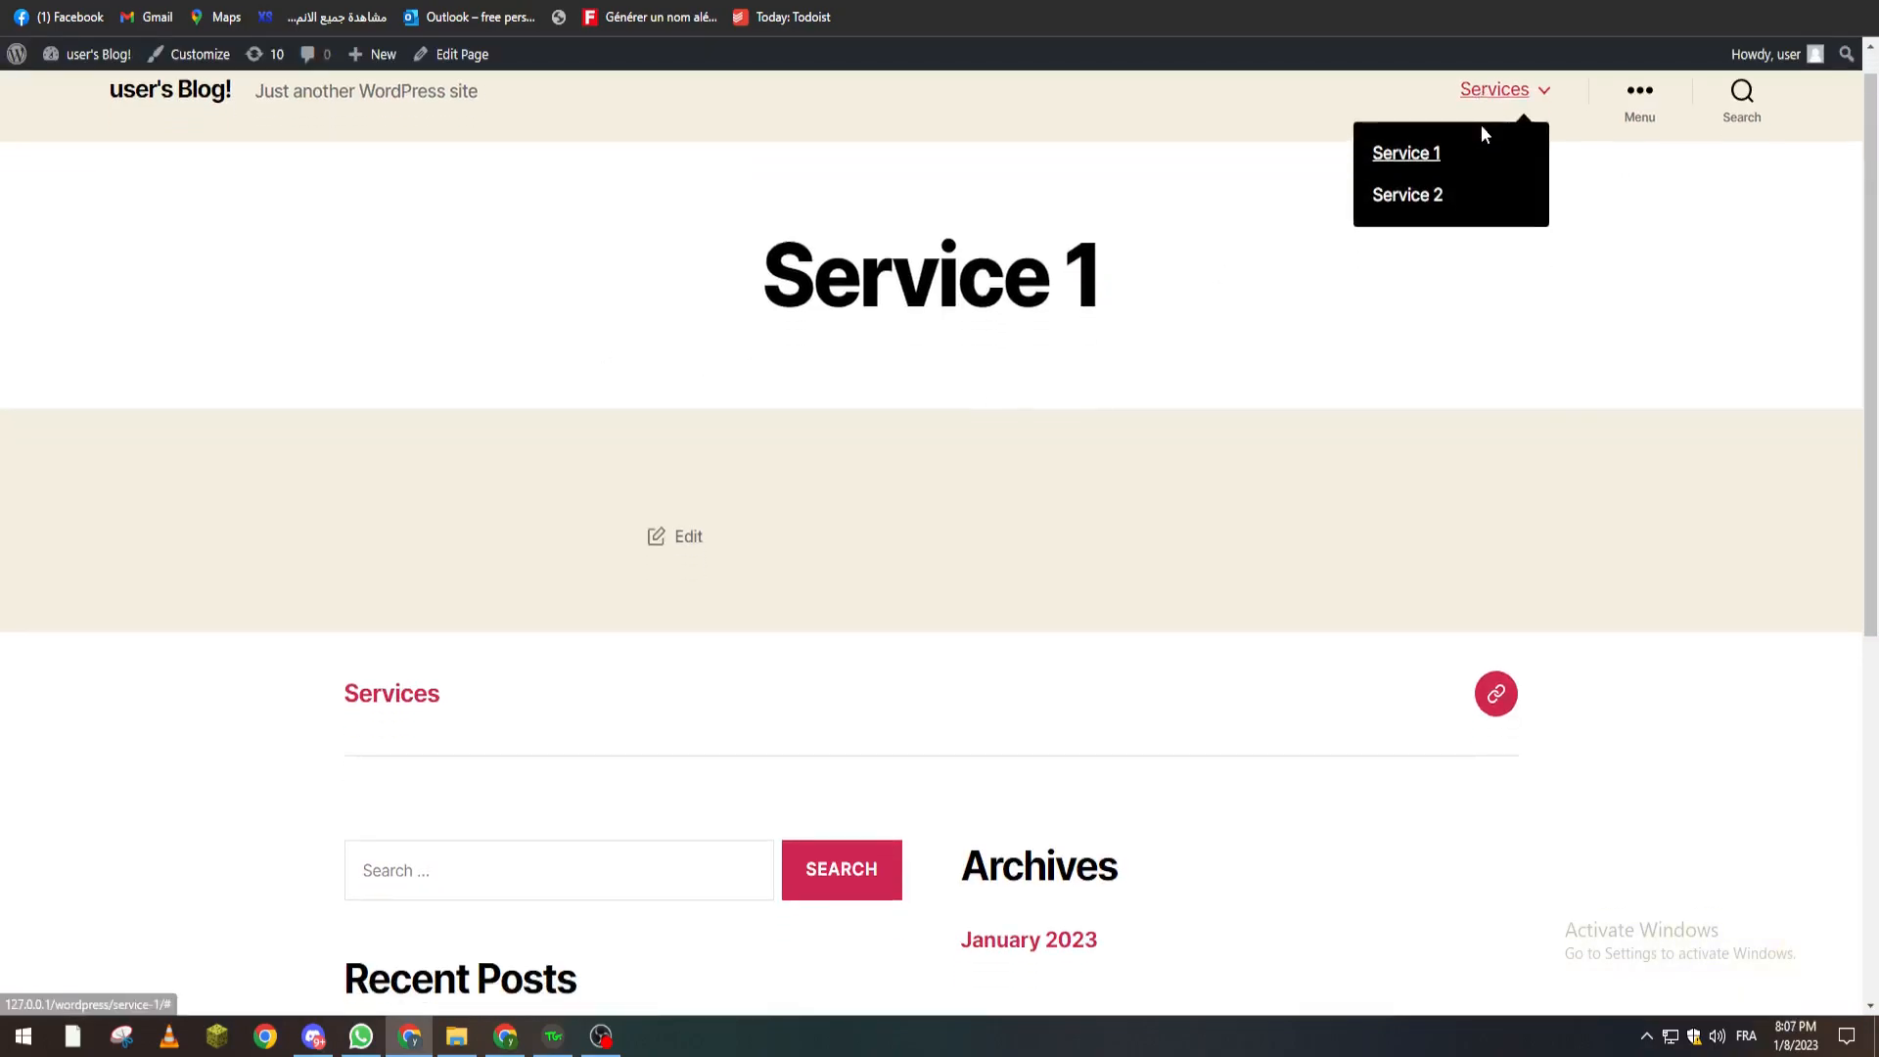
left_click(1436, 195)
mouse_move(1510, 138)
scroll(1511, 138, "down", 1)
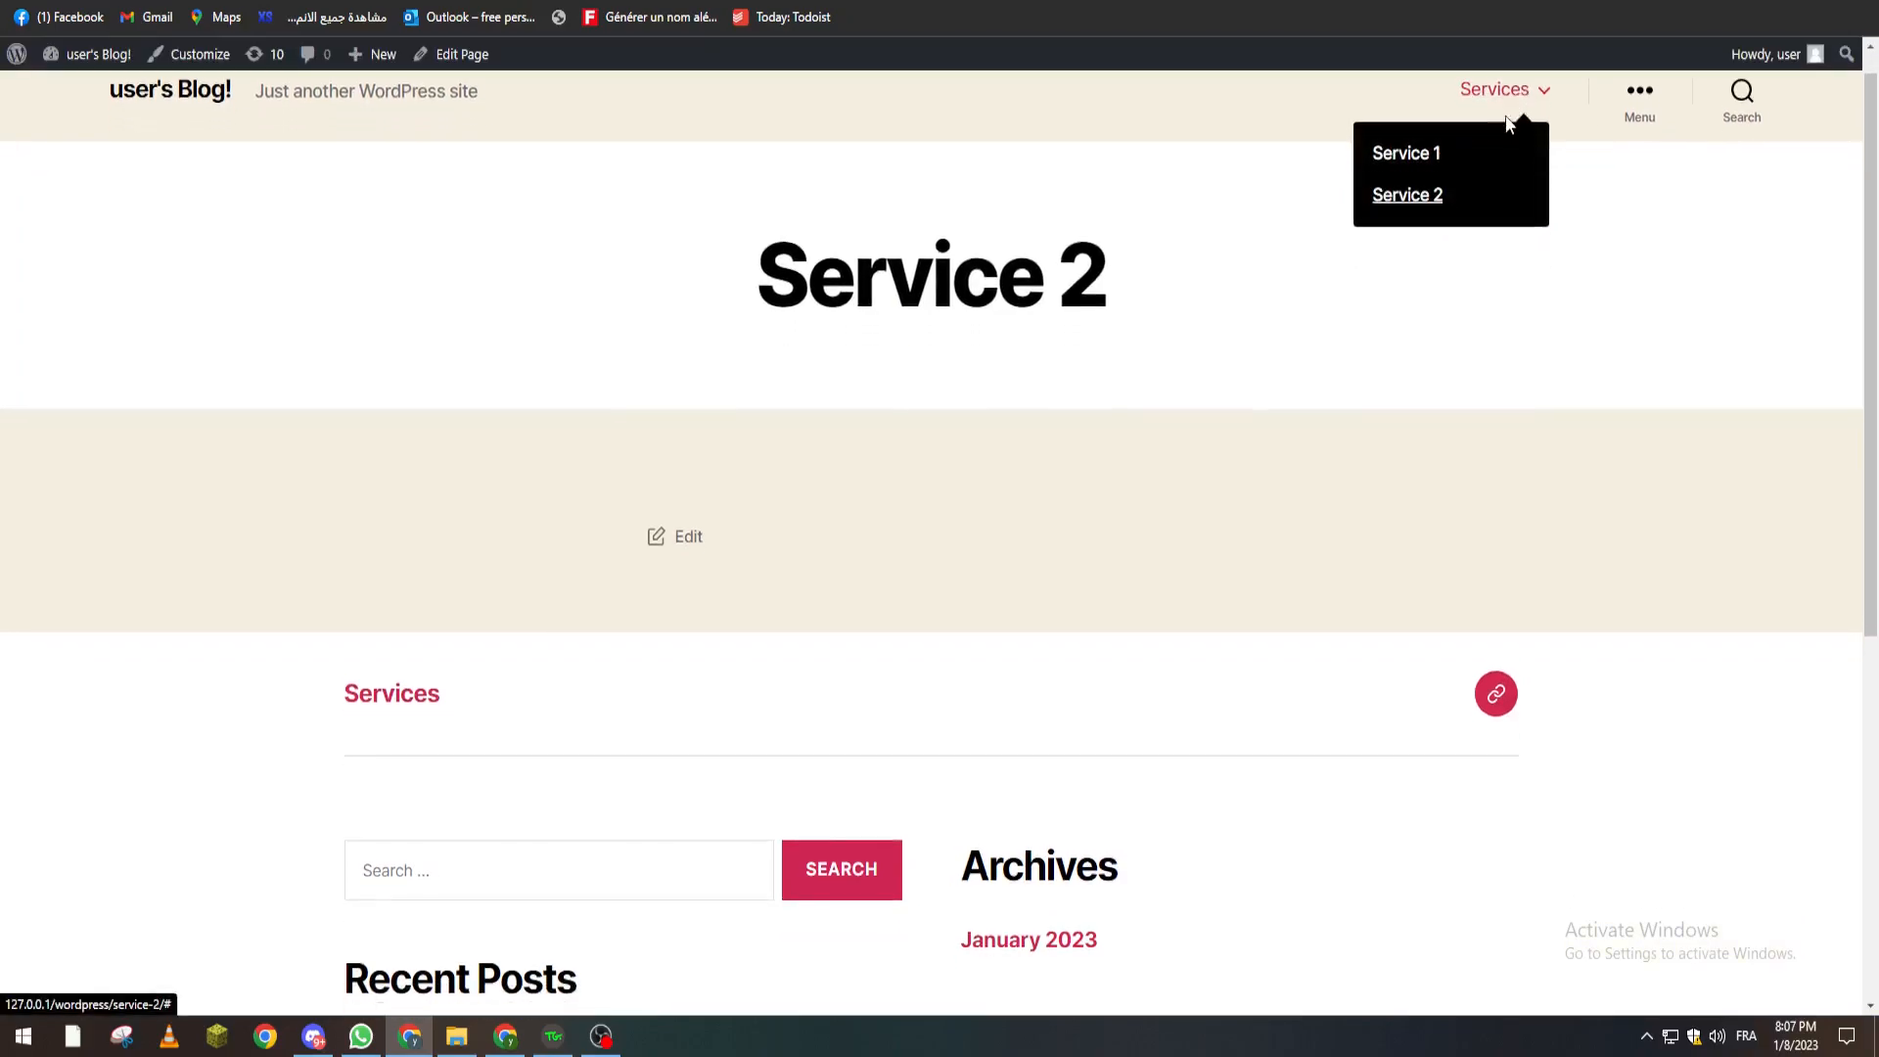
left_click(1425, 157)
mouse_move(1499, 126)
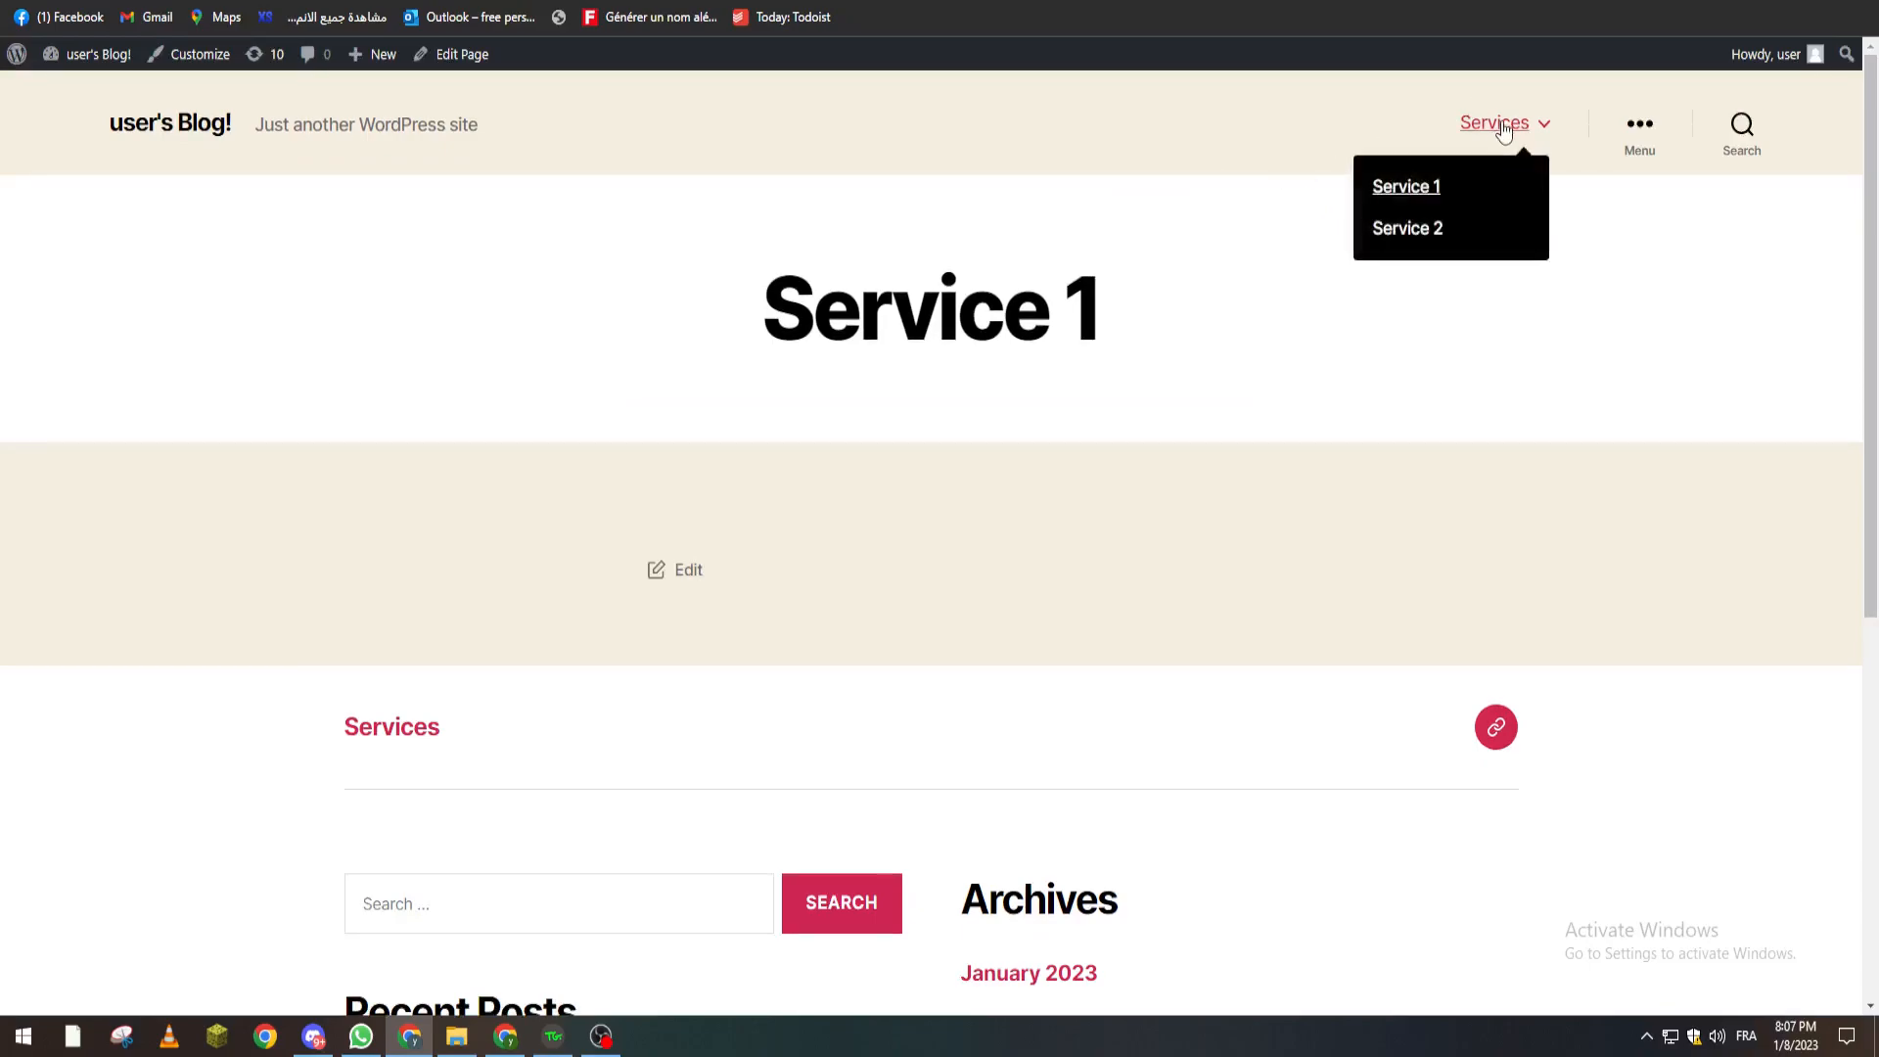
scroll(1499, 125, "down", 1)
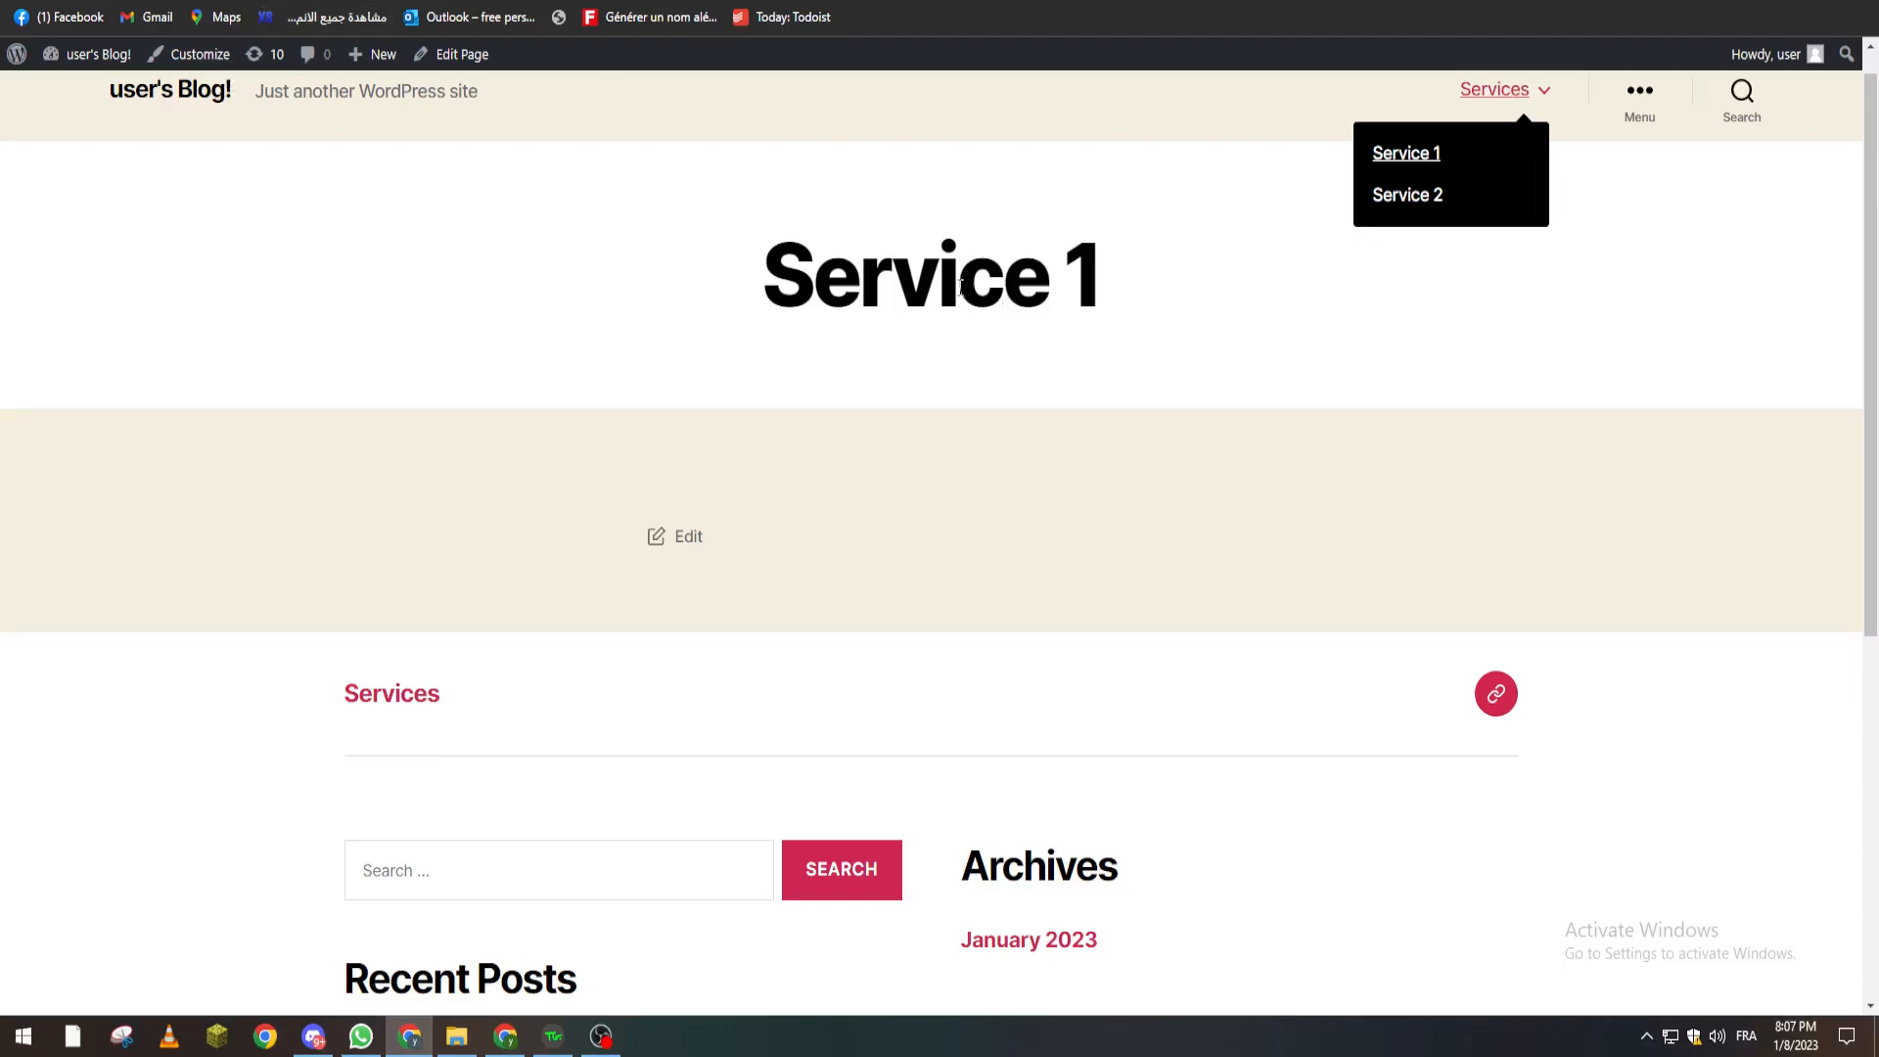
Clear the URL of the Services custom link in the menu structure and save the menu.
left_click(676, 1)
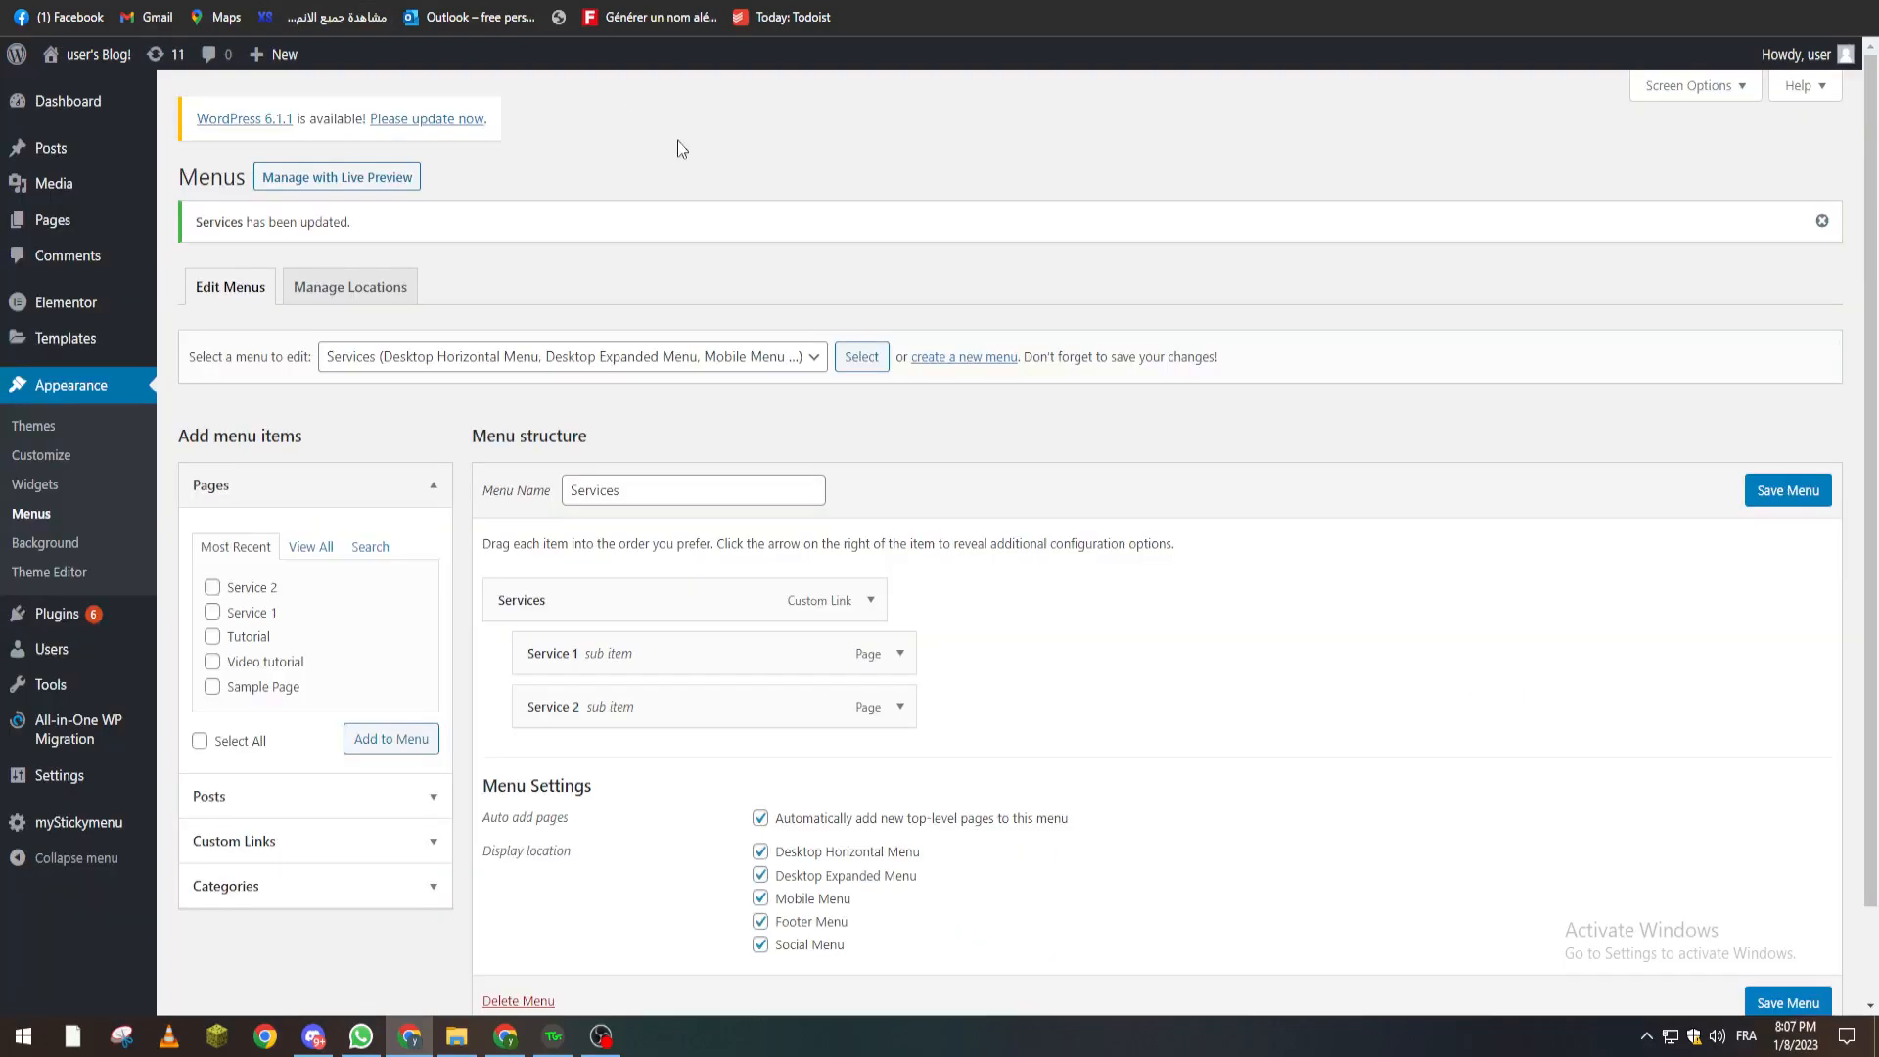
left_click(879, 602)
double_click(538, 671)
key("BackSpace")
scroll(1151, 697, "down", 3)
left_click(1788, 954)
Check on the live site how the Services parent item and its Service 1 and Service 2 sub items respond.
left_click(832, 2)
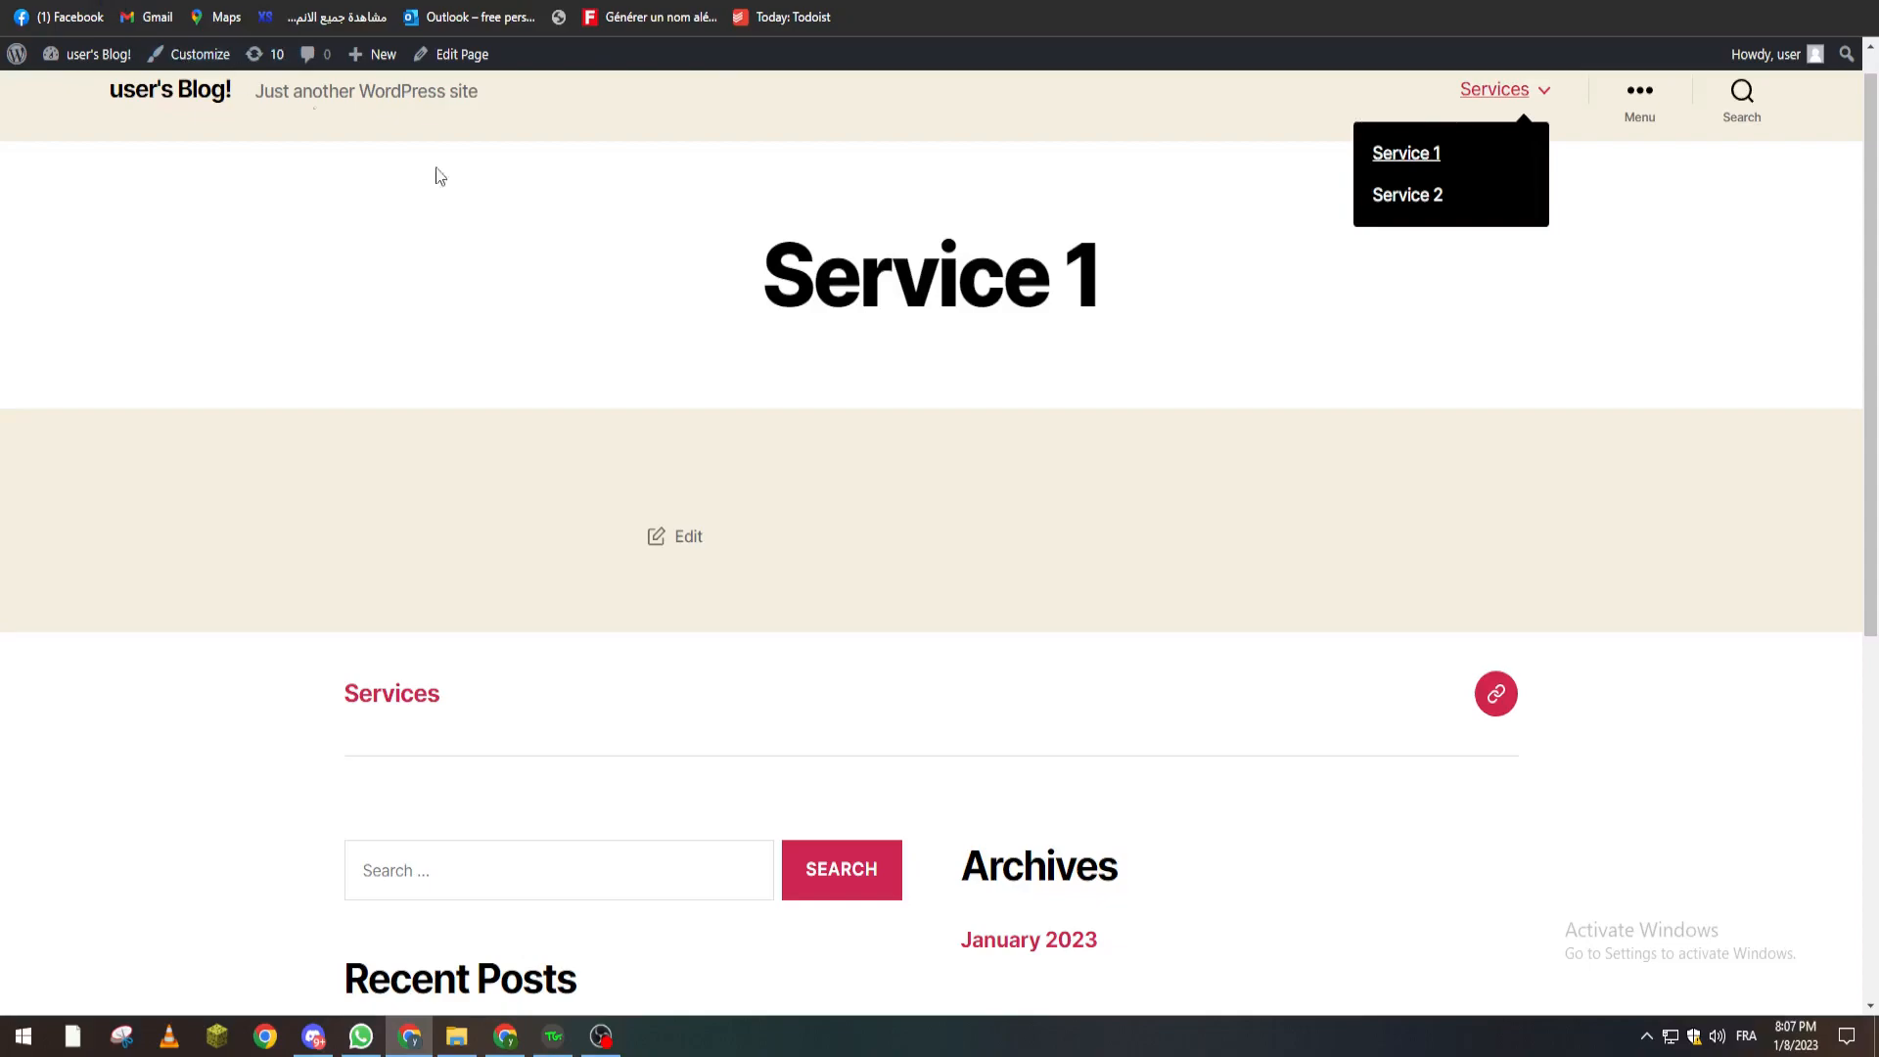
mouse_move(1498, 96)
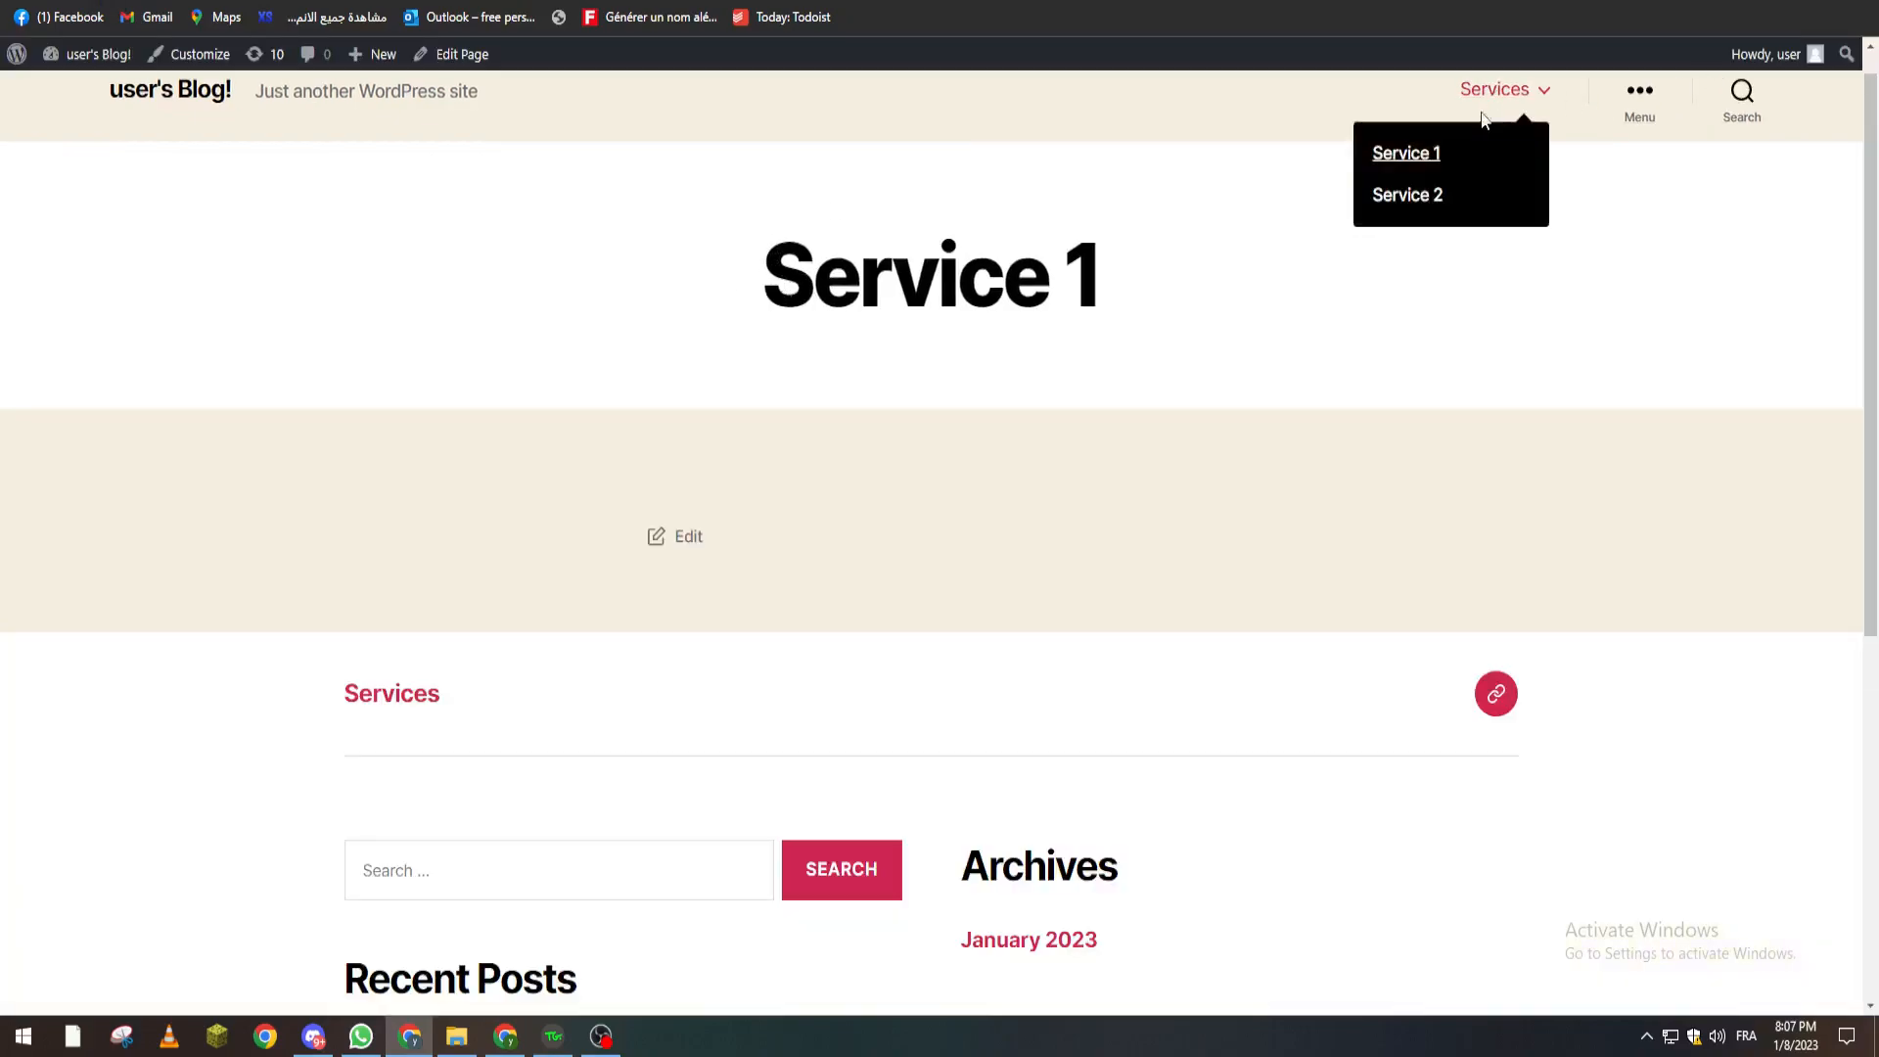
left_click(1420, 157)
mouse_move(1473, 137)
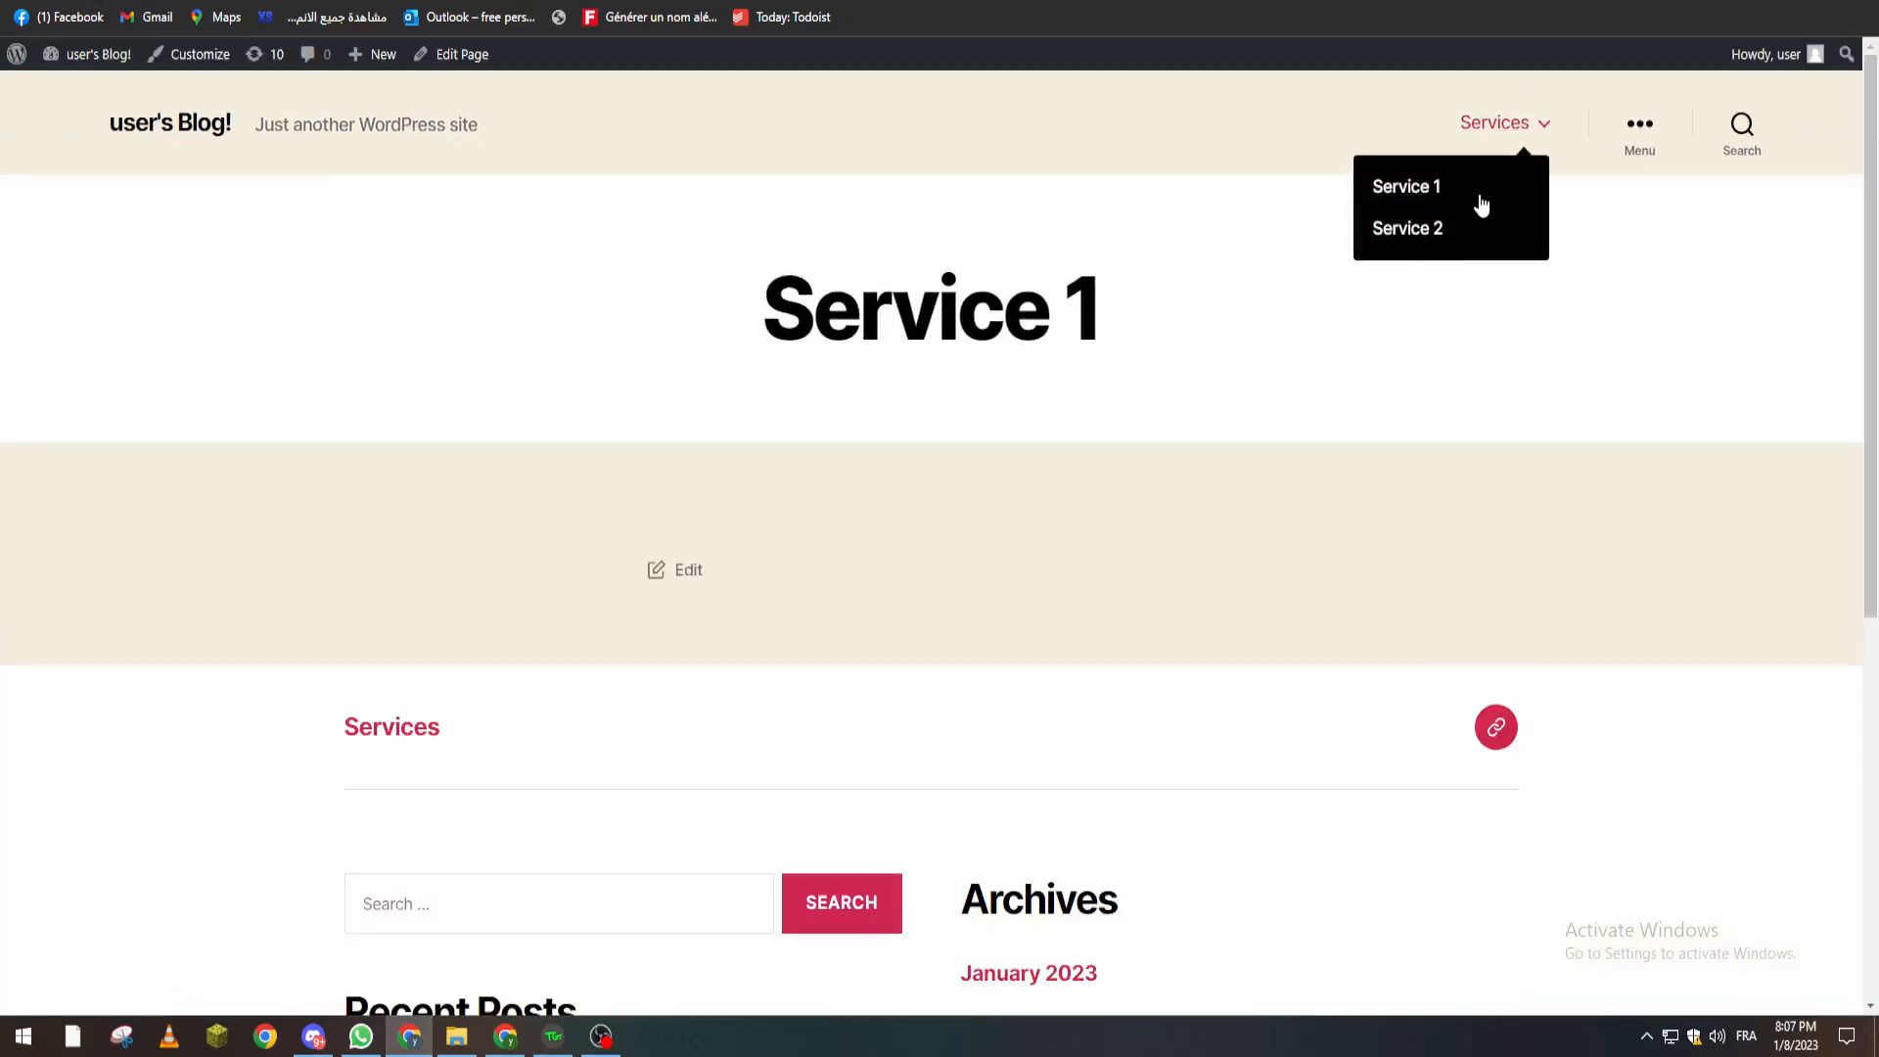
left_click(1419, 240)
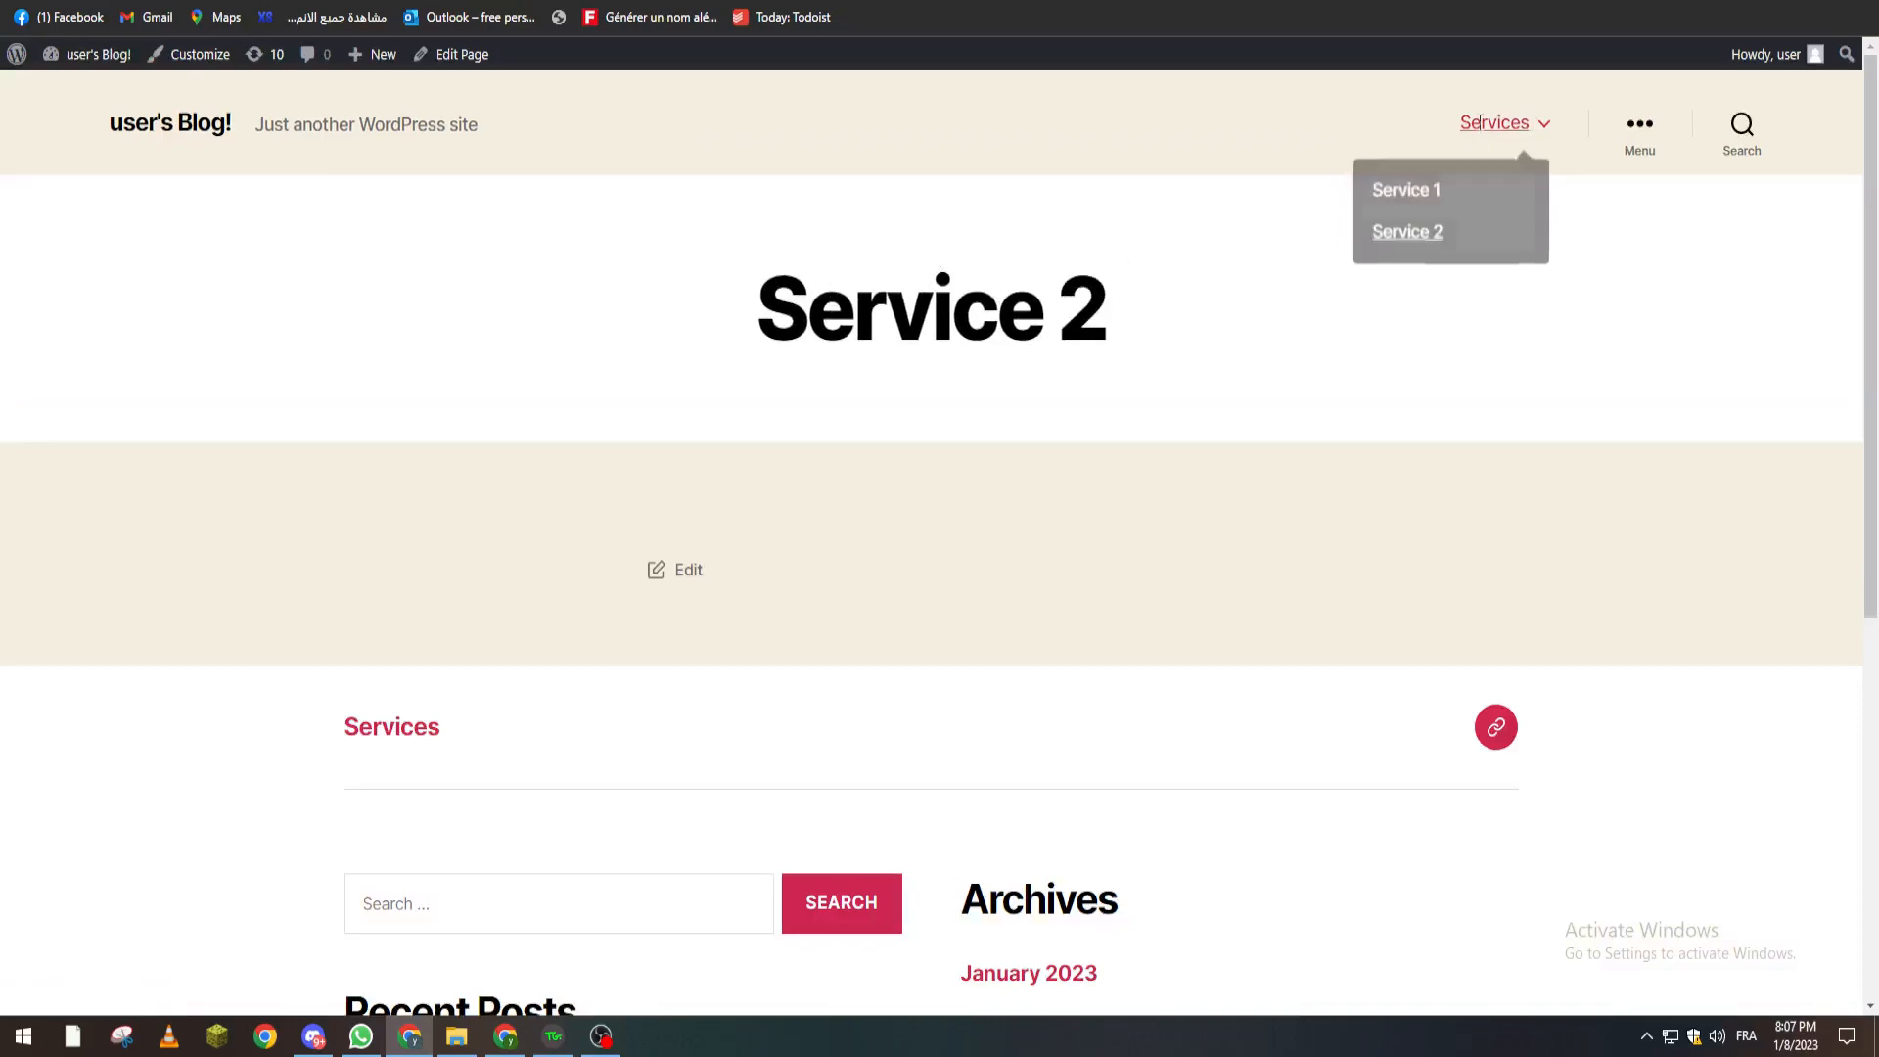
mouse_move(1500, 123)
left_mouse_down()
mouse_move(1449, 121)
mouse_move(1497, 123)
left_mouse_up()
left_click(1427, 113)
mouse_move(1467, 124)
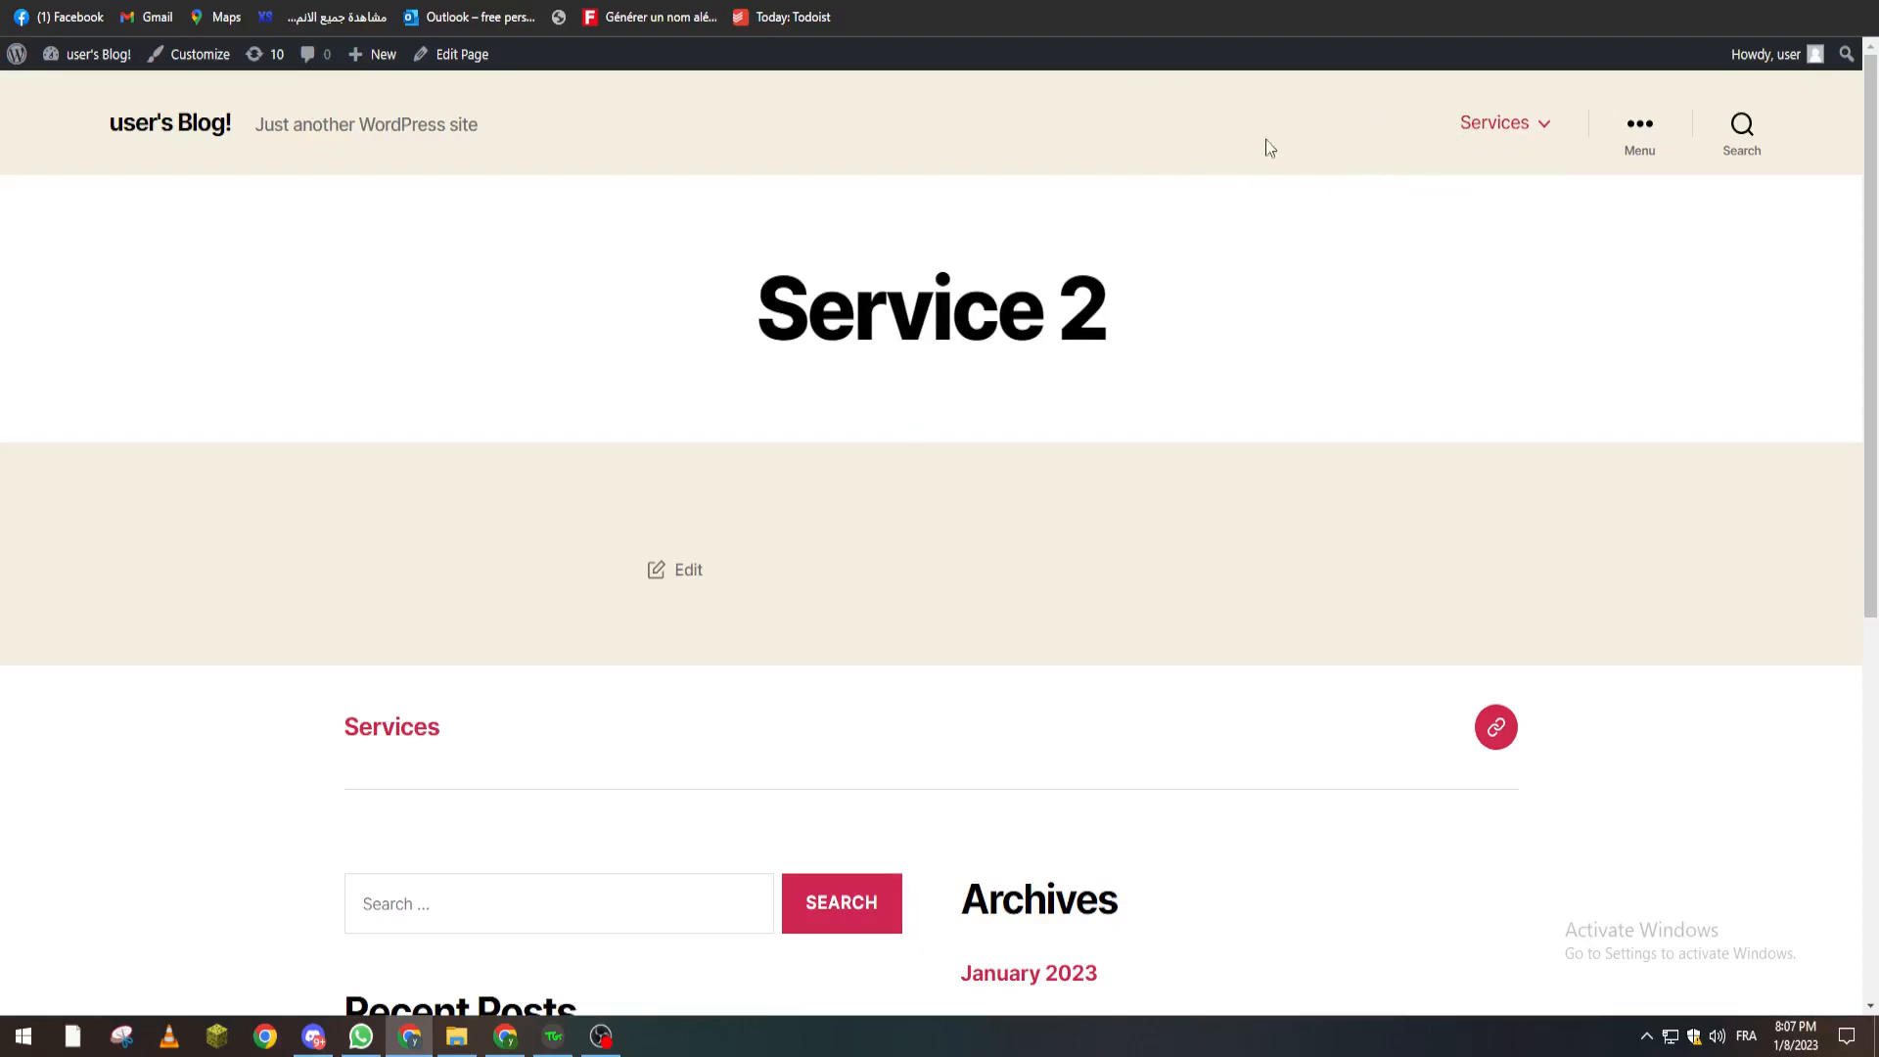
left_click_drag(1500, 124, 1419, 123)
left_click(1417, 123)
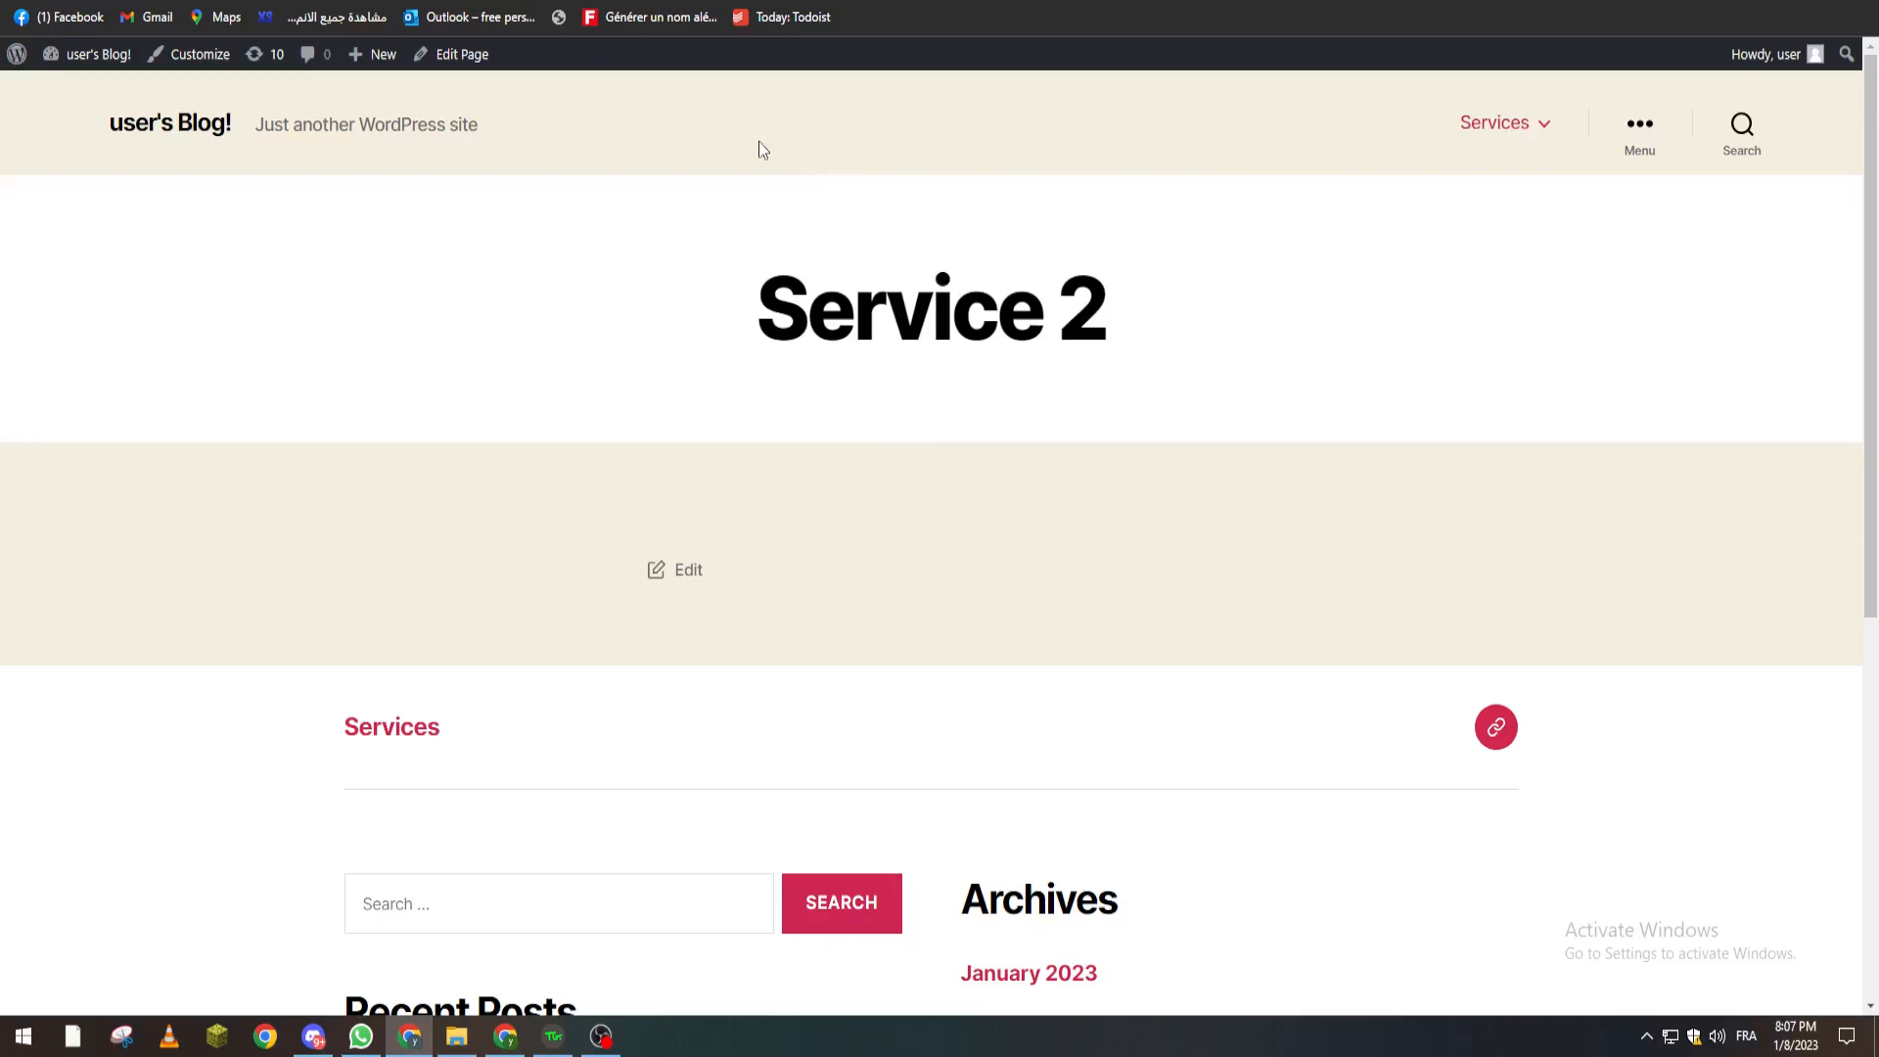